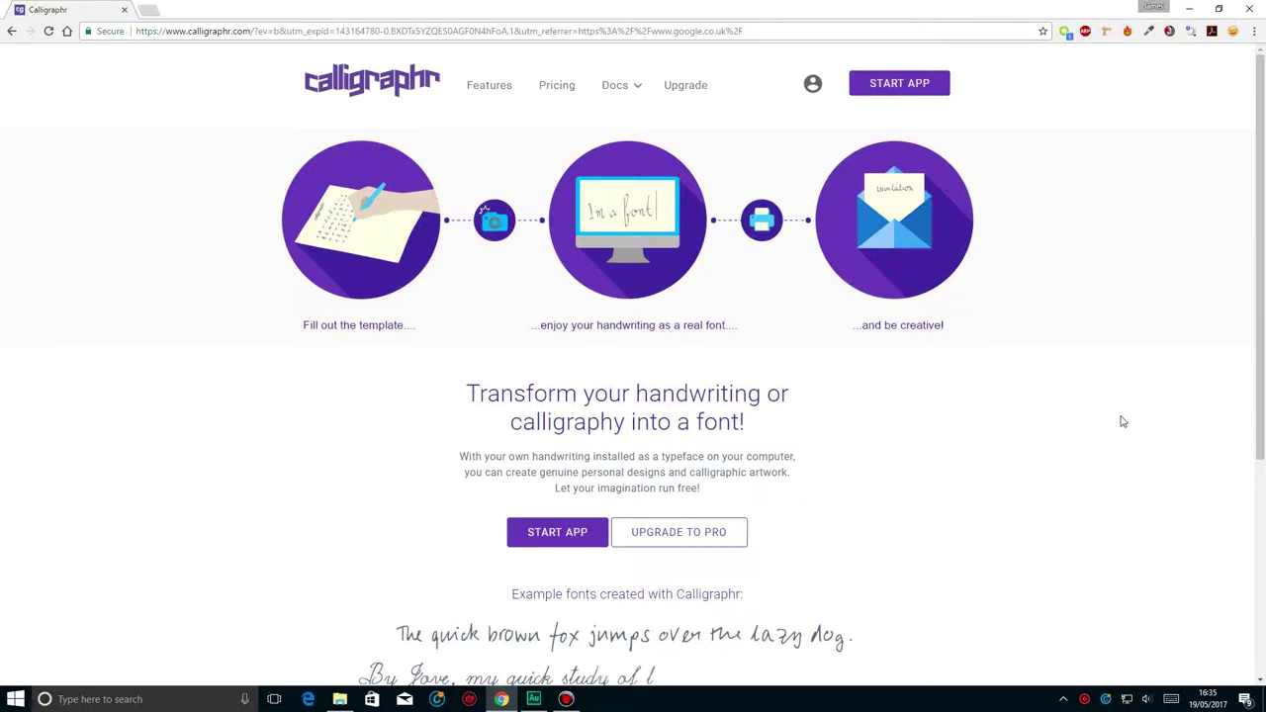
Step: Launch the Calligraphr web app and start a new template
{"action": "scroll", "coordinate": [1123, 422], "scroll_direction": "down", "scroll_amount": 3}
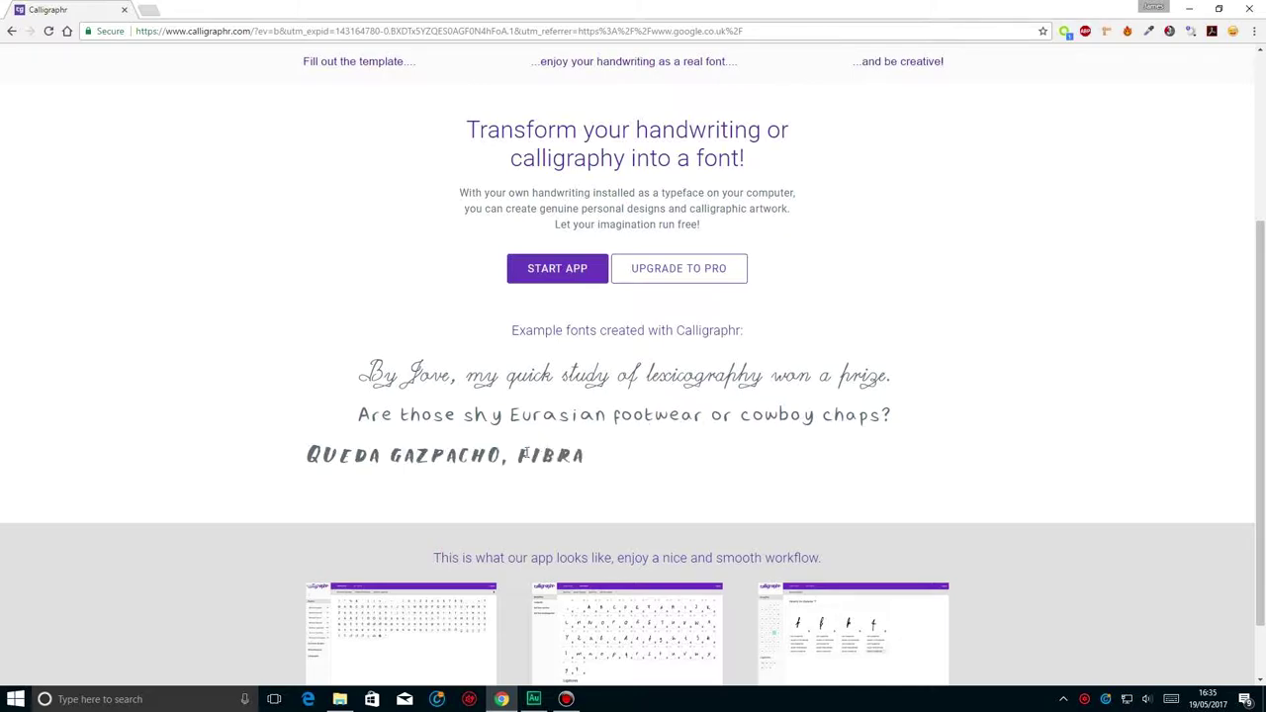
{"action": "scroll", "coordinate": [959, 486], "scroll_direction": "up", "scroll_amount": 3}
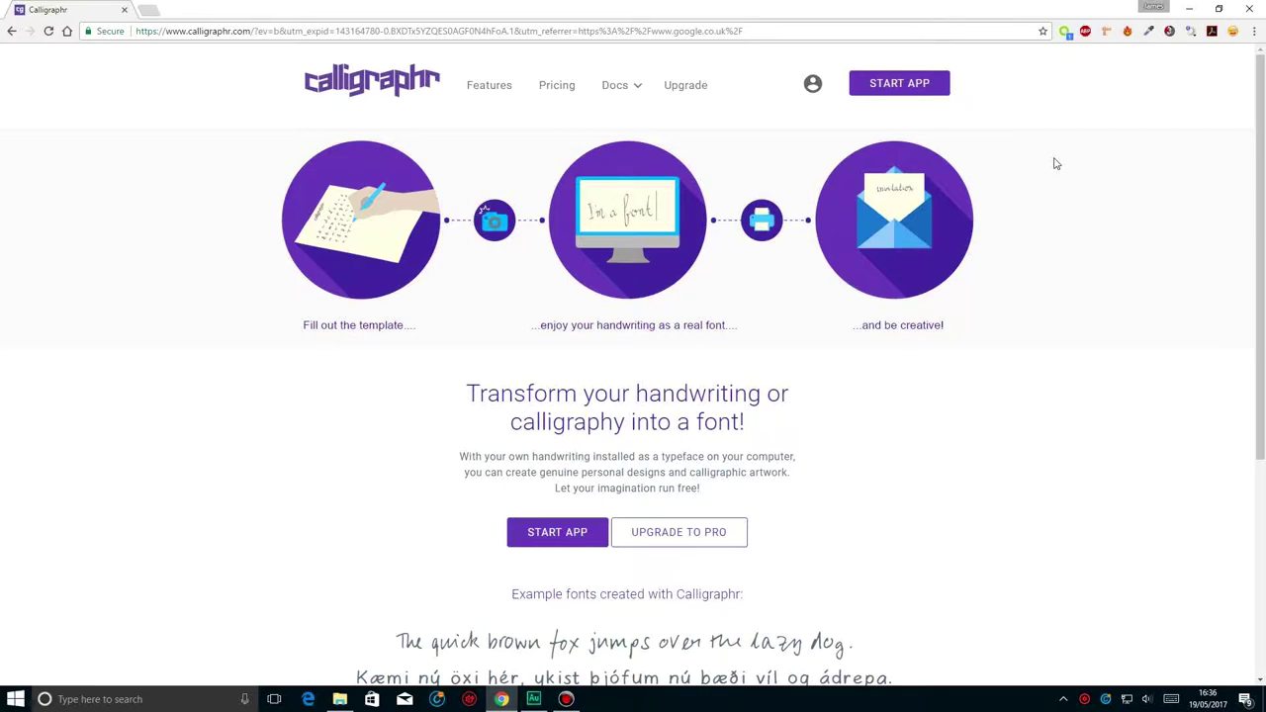
{"action": "left_click", "coordinate": [909, 85]}
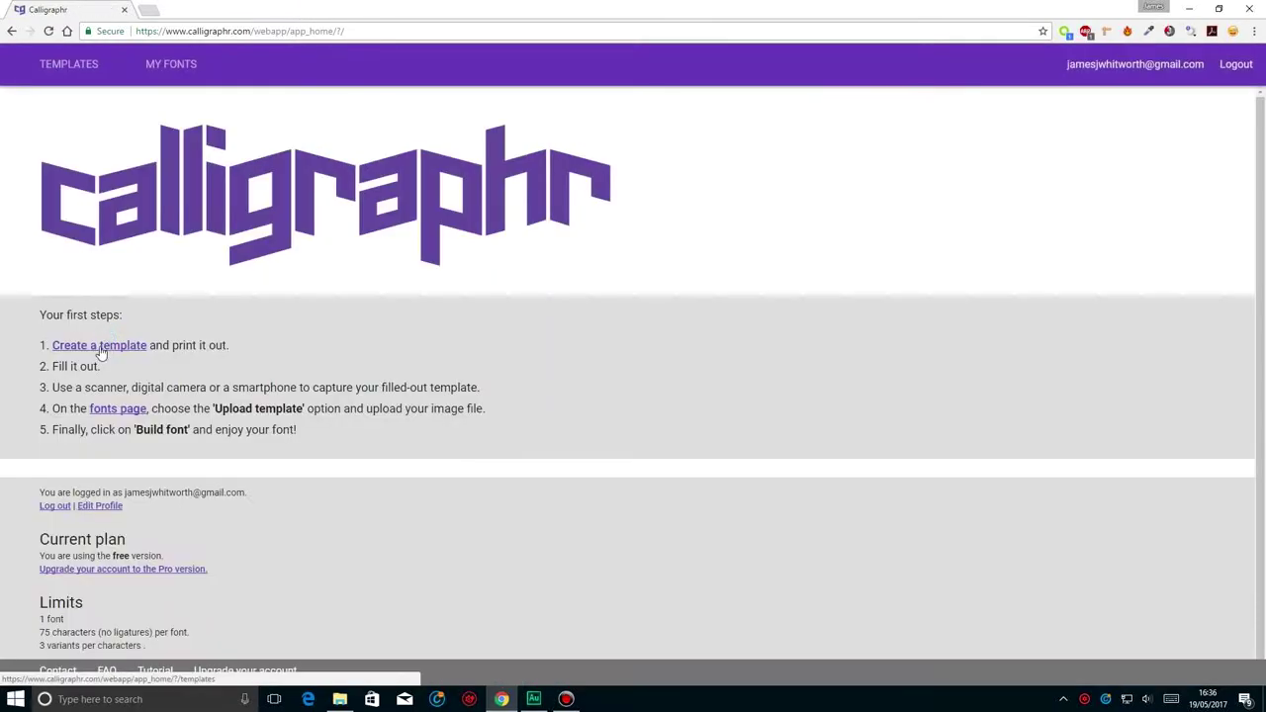
{"action": "left_click", "coordinate": [100, 348]}
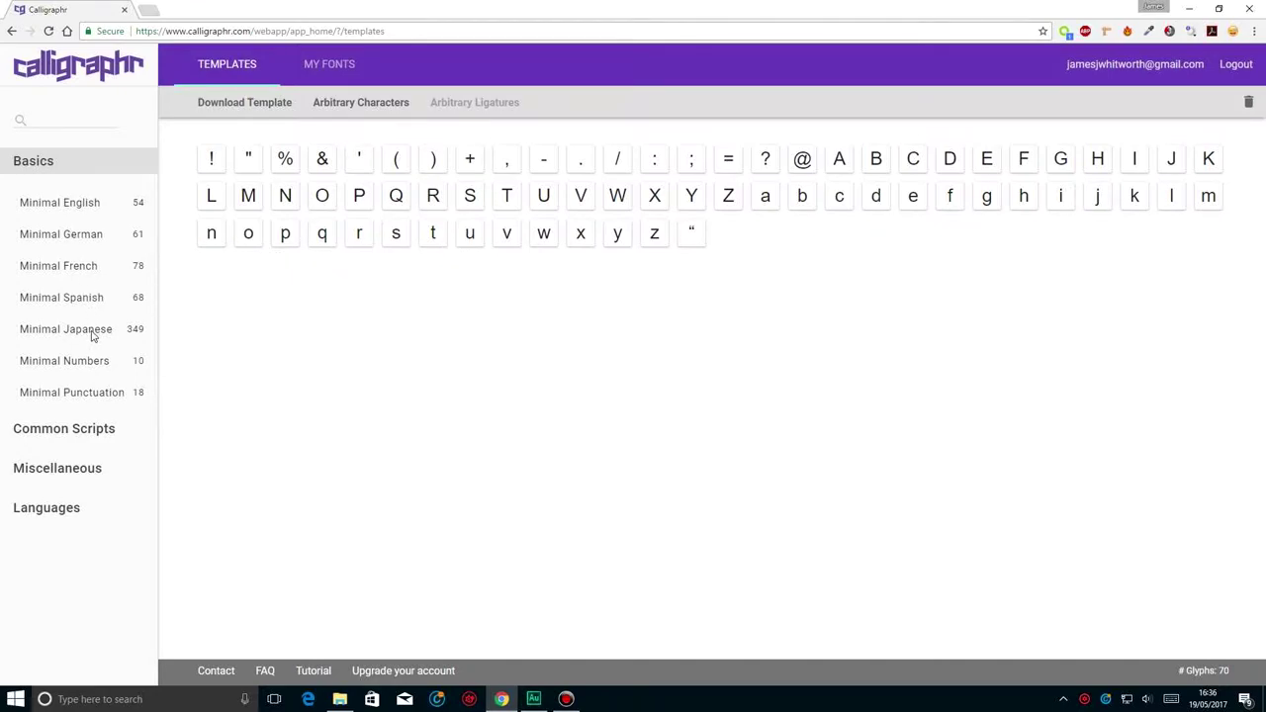
Step: Add the Basics Minimal Numbers set, digits 0–9, bringing the template to 80 glyphs
{"action": "left_click", "coordinate": [65, 429]}
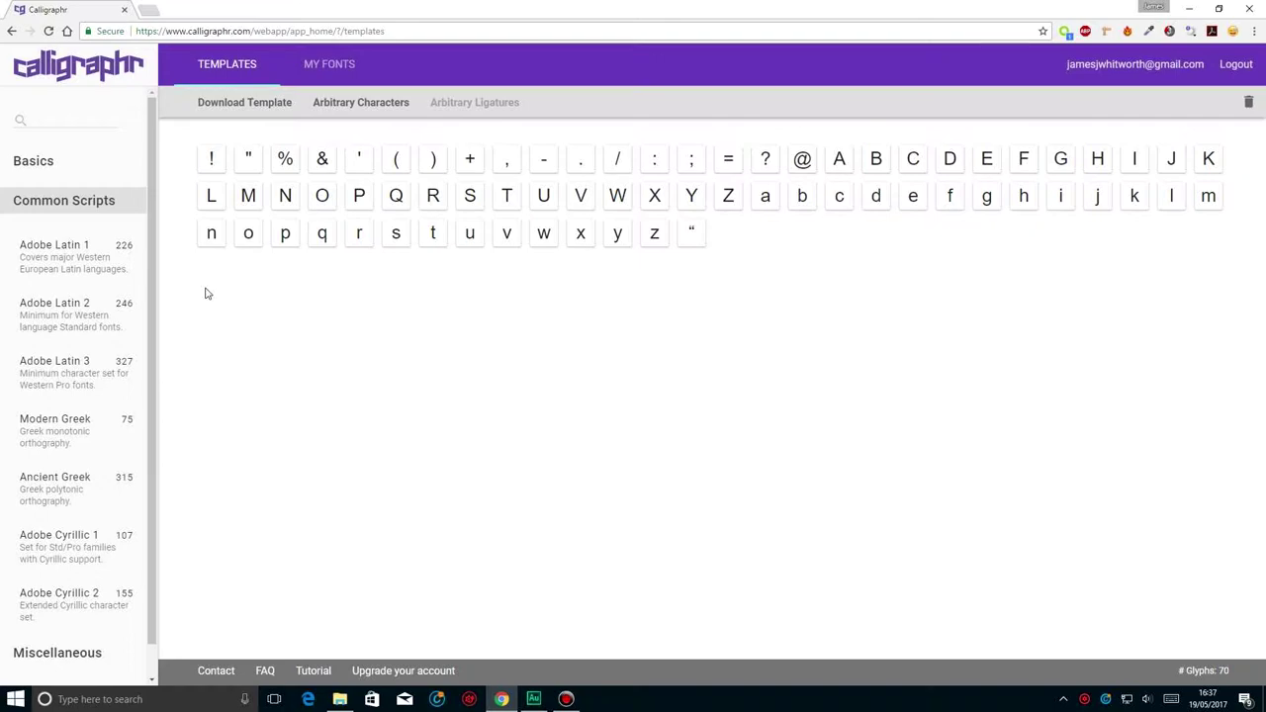
{"action": "left_click", "coordinate": [69, 158]}
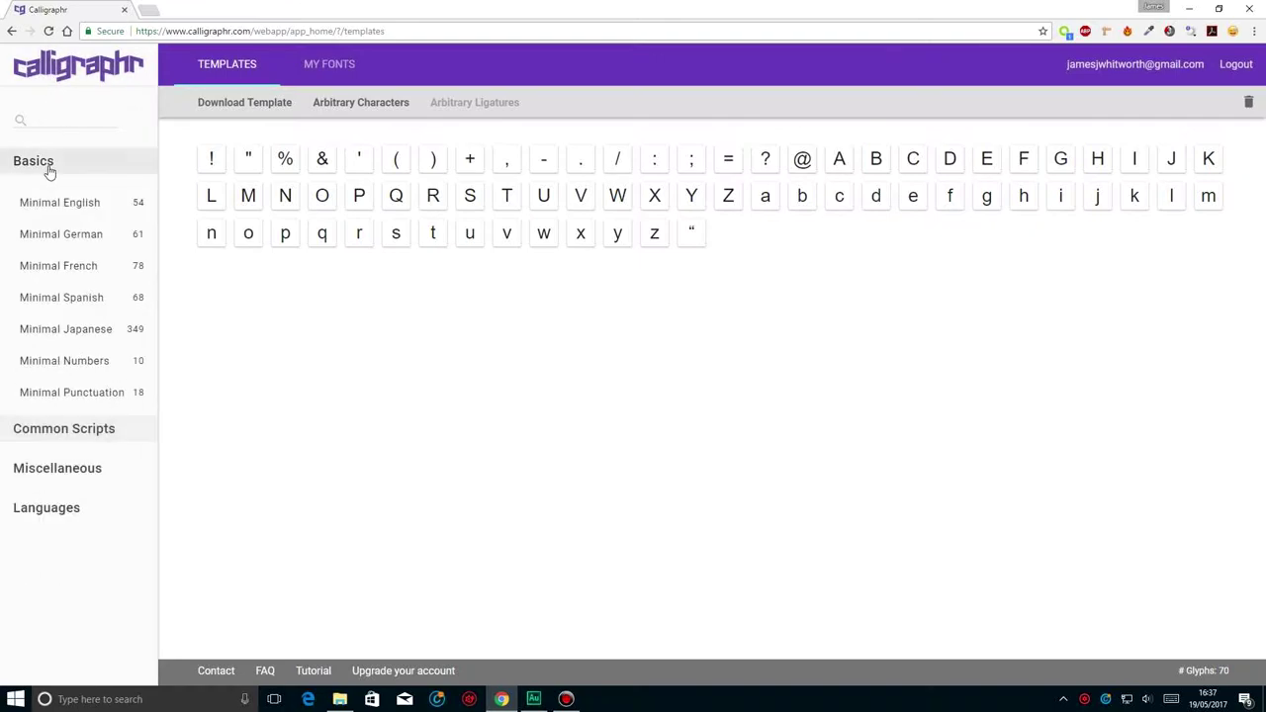
{"action": "left_click", "coordinate": [102, 366]}
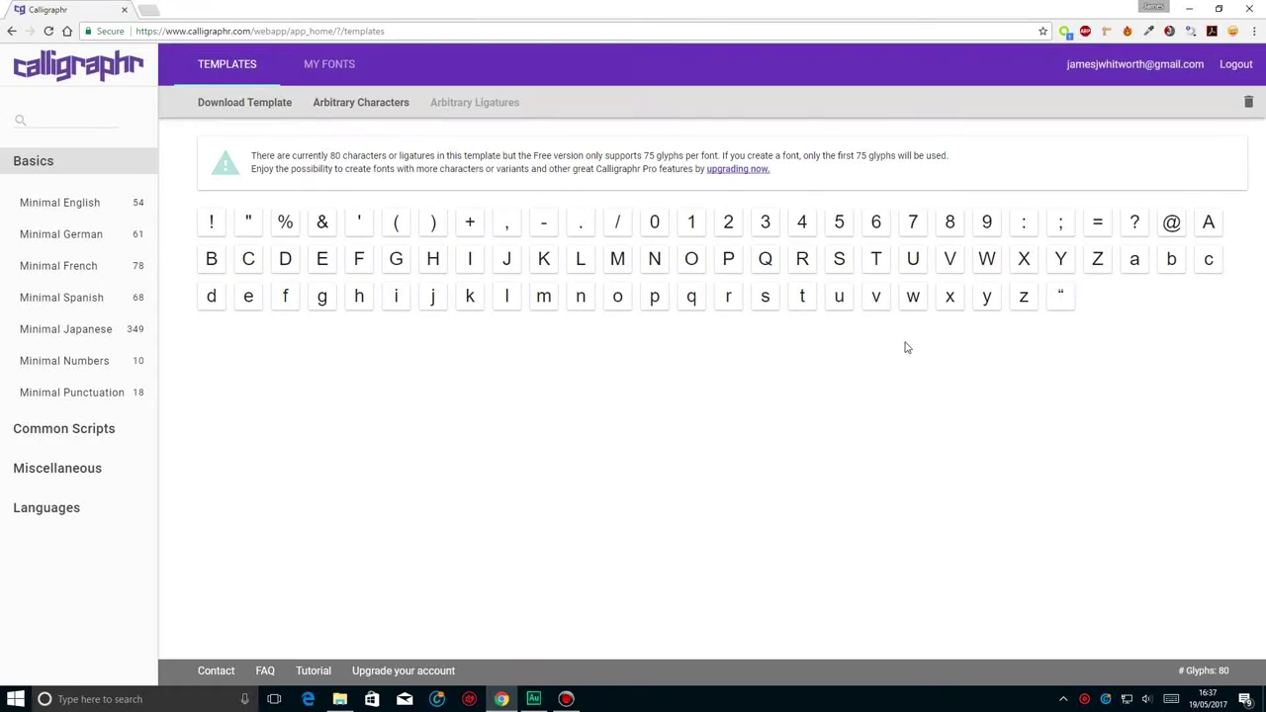
Step: Delete the curly quote glyph from the template
{"action": "left_click", "coordinate": [1062, 299]}
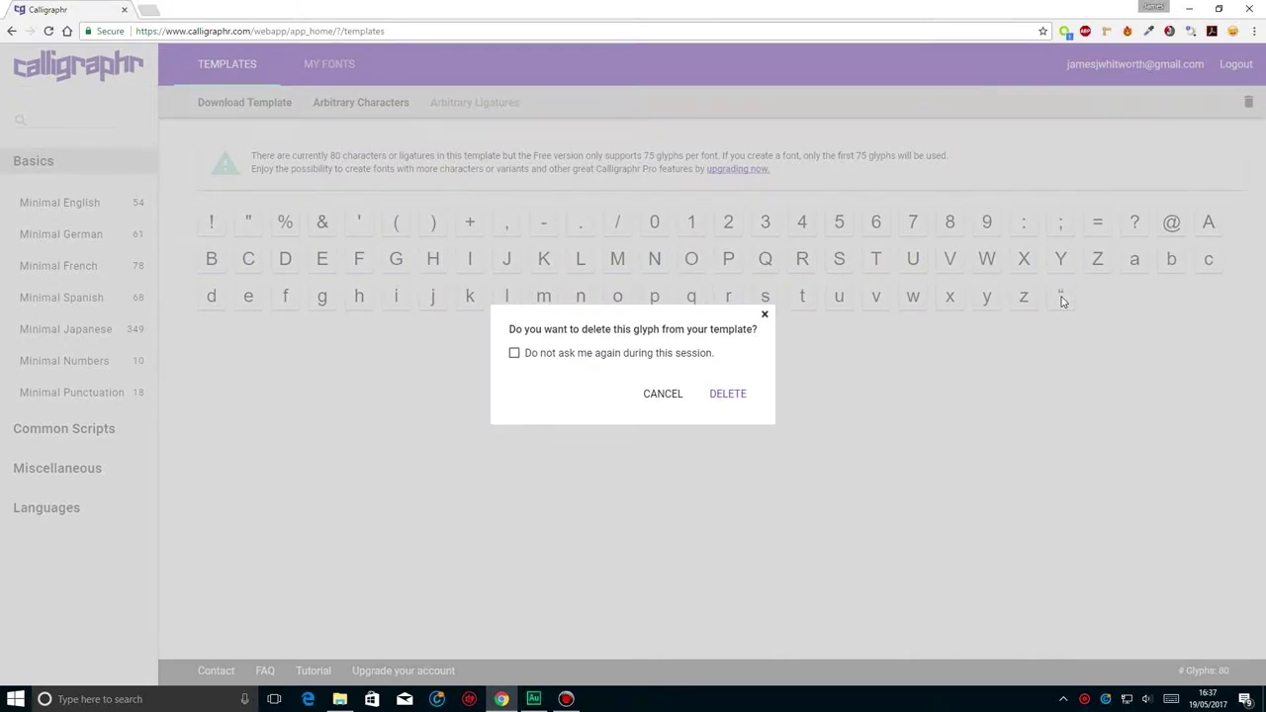
{"action": "left_click", "coordinate": [728, 394]}
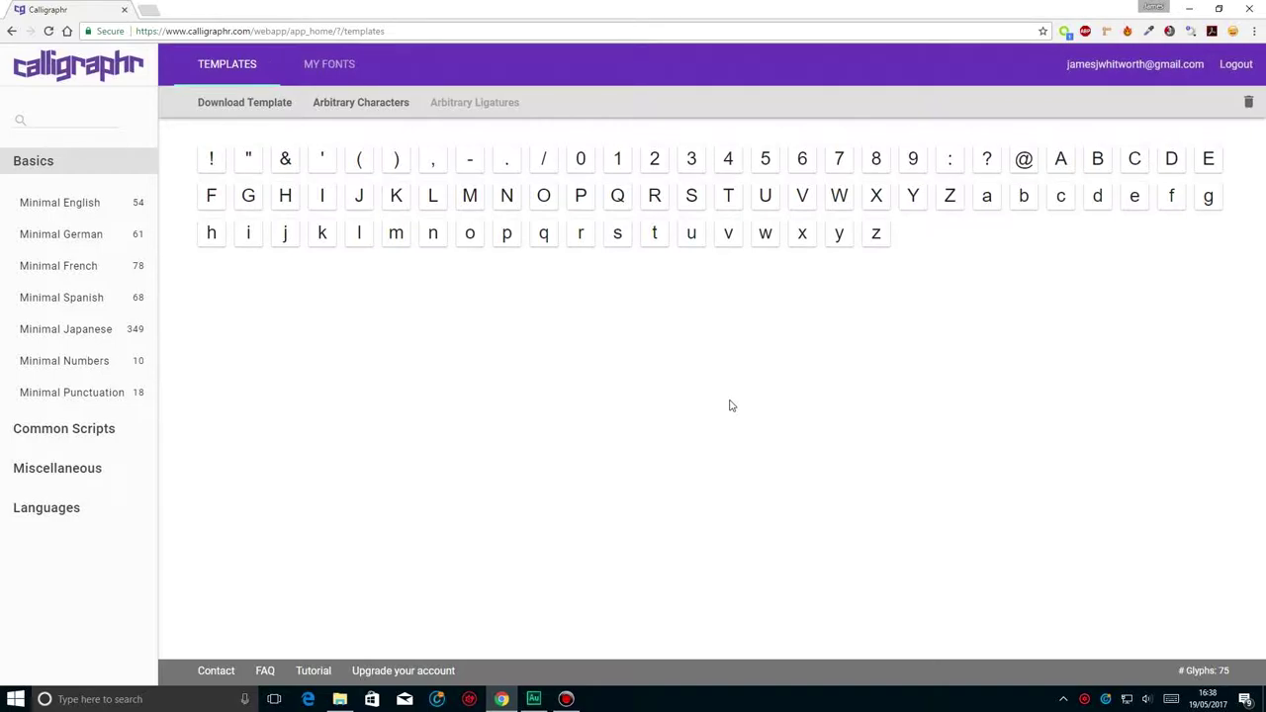
Step: Download the 75-glyph template as a PDF named 'jw script' with helplines
{"action": "left_click", "coordinate": [268, 105]}
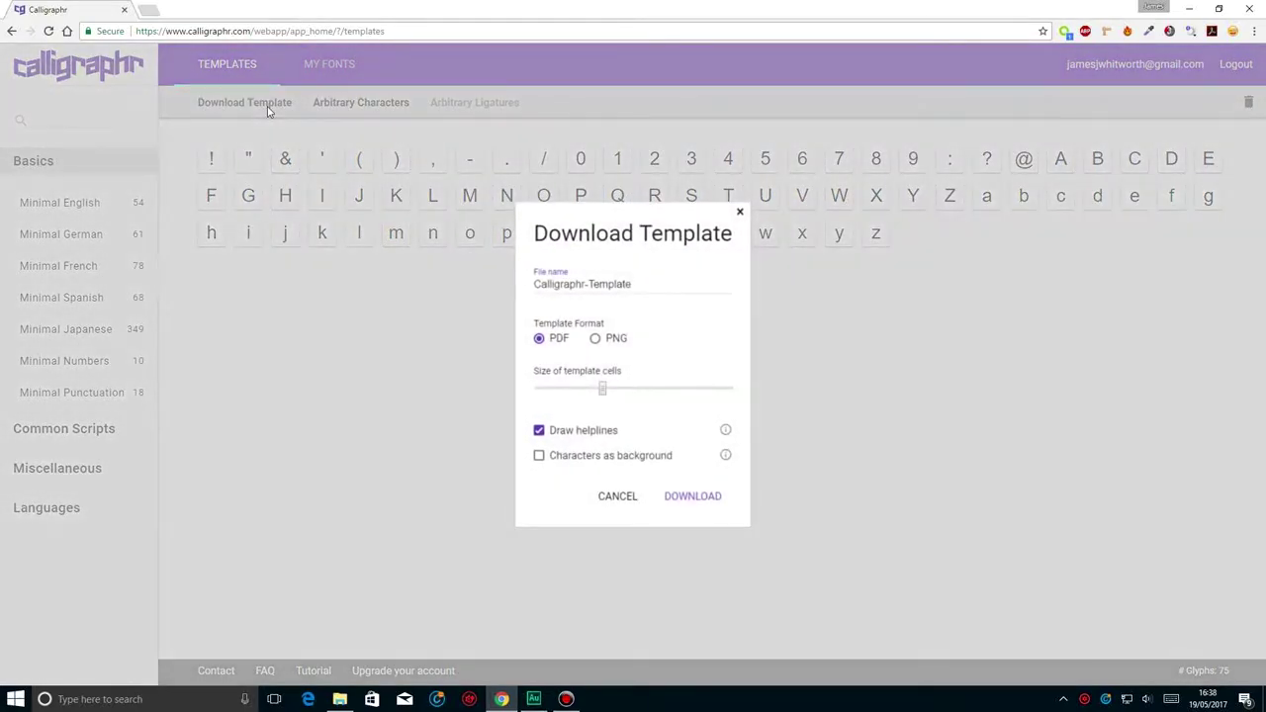
{"action": "left_click", "coordinate": [1172, 698]}
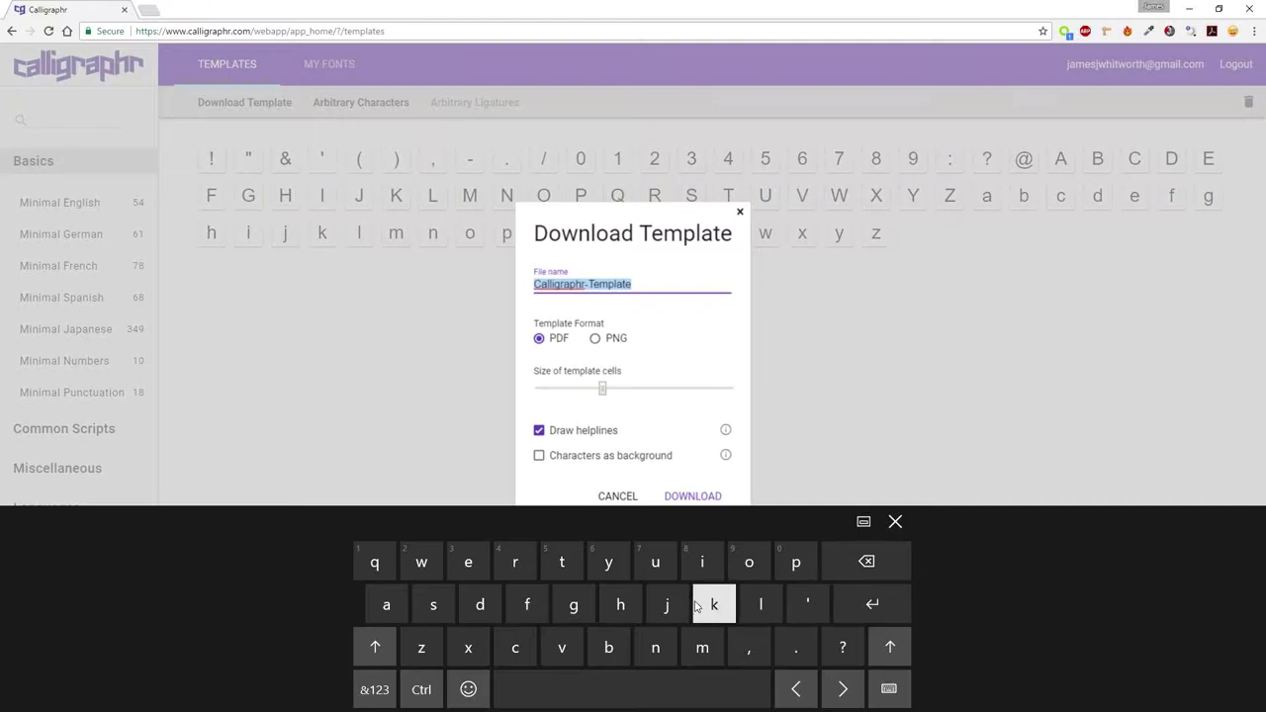
{"action": "type", "text": "jw "}
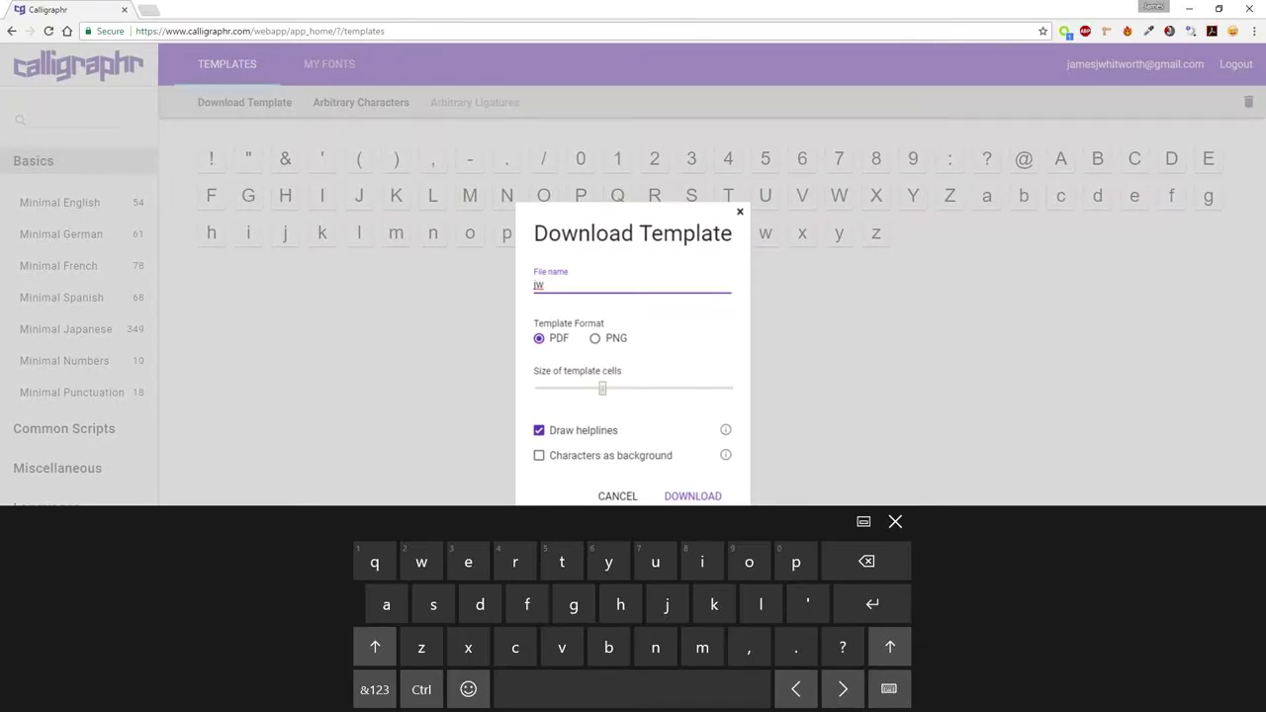
{"action": "type", "text": "script"}
{"action": "left_click", "coordinate": [896, 522]}
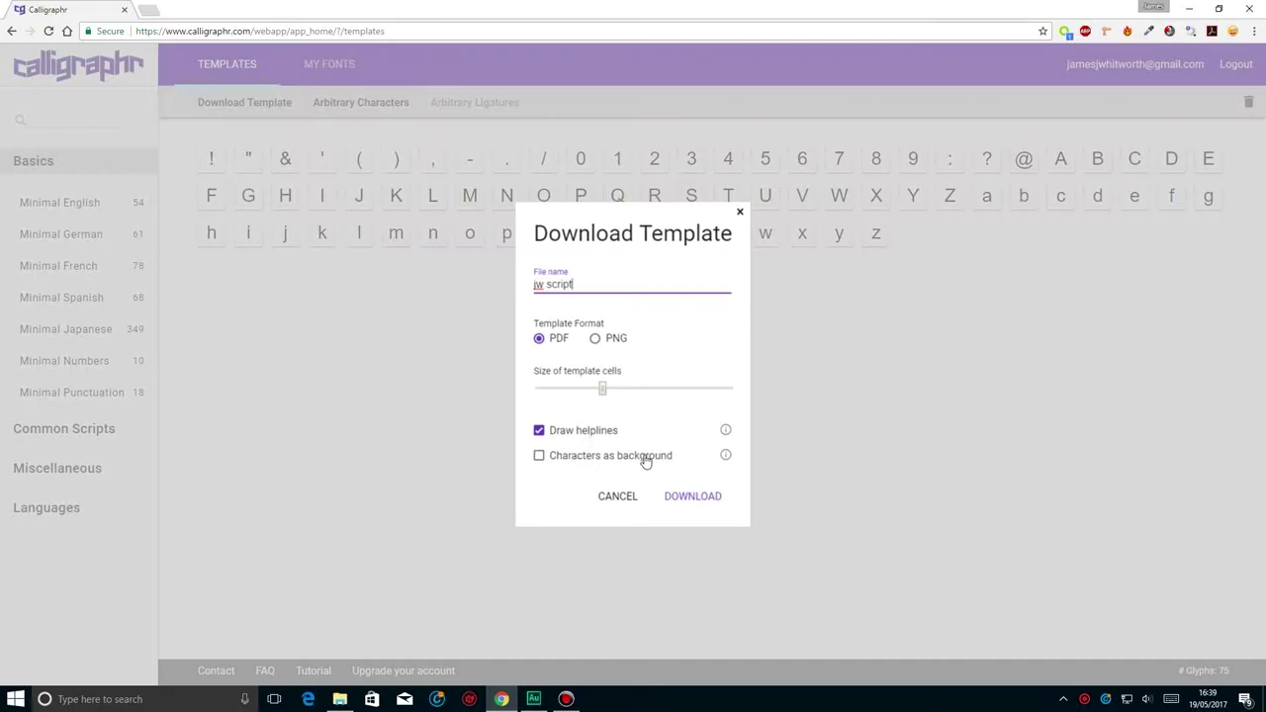
{"action": "left_click", "coordinate": [687, 501]}
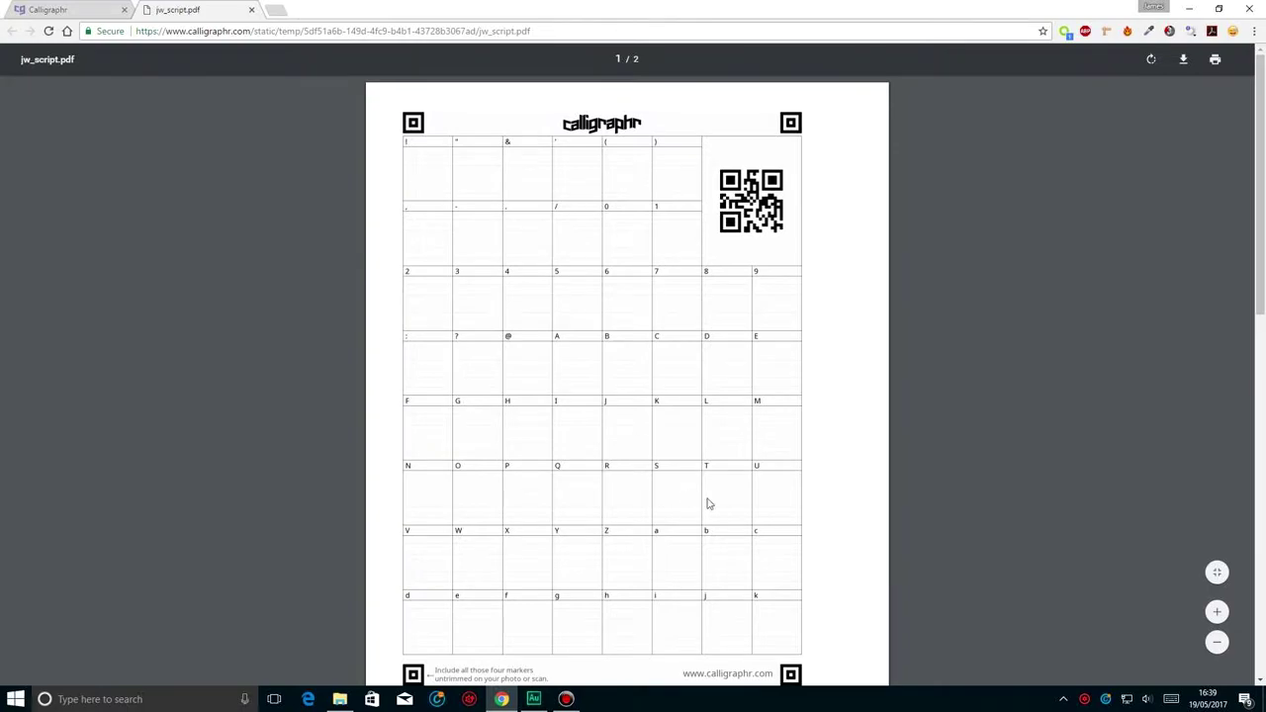
Step: Print jw_script.pdf from Chrome's PDF viewer on the Dell C1760nw Color Printer
{"action": "scroll", "coordinate": [825, 521], "scroll_direction": "down", "scroll_amount": 3}
{"action": "scroll", "coordinate": [828, 480], "scroll_direction": "up", "scroll_amount": 3}
{"action": "left_click", "coordinate": [1215, 59]}
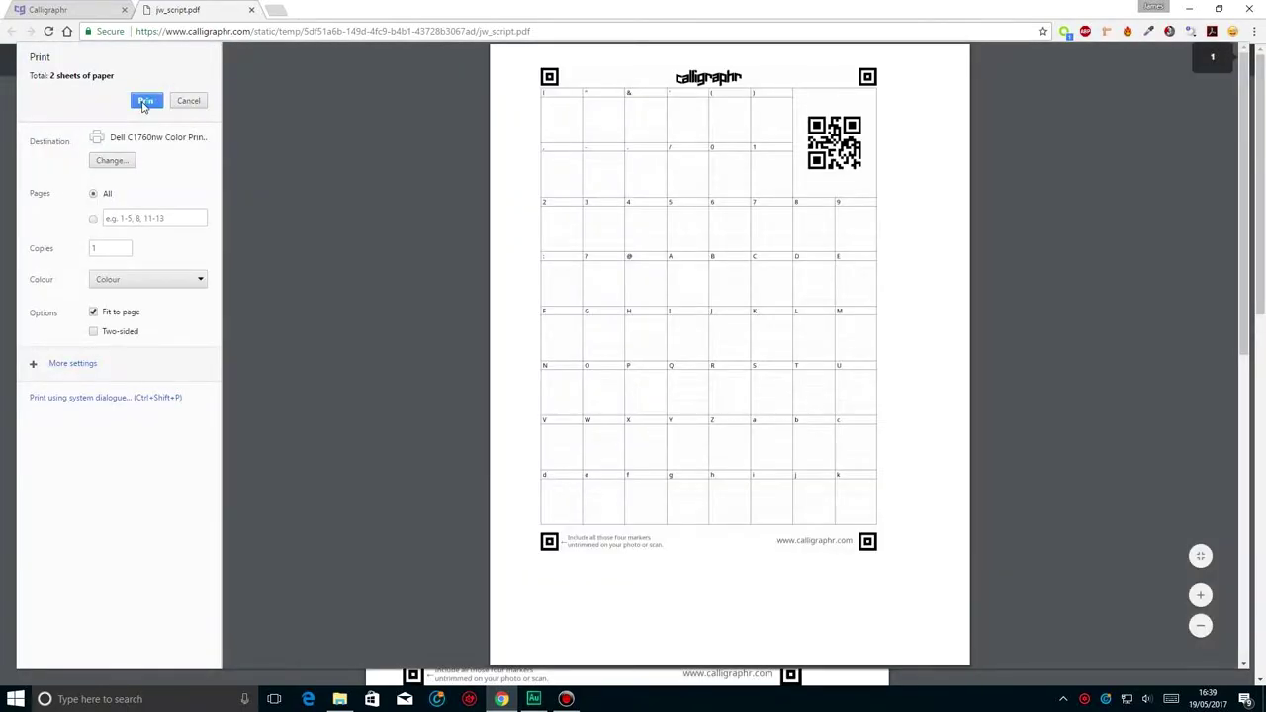
{"action": "left_click", "coordinate": [146, 101]}
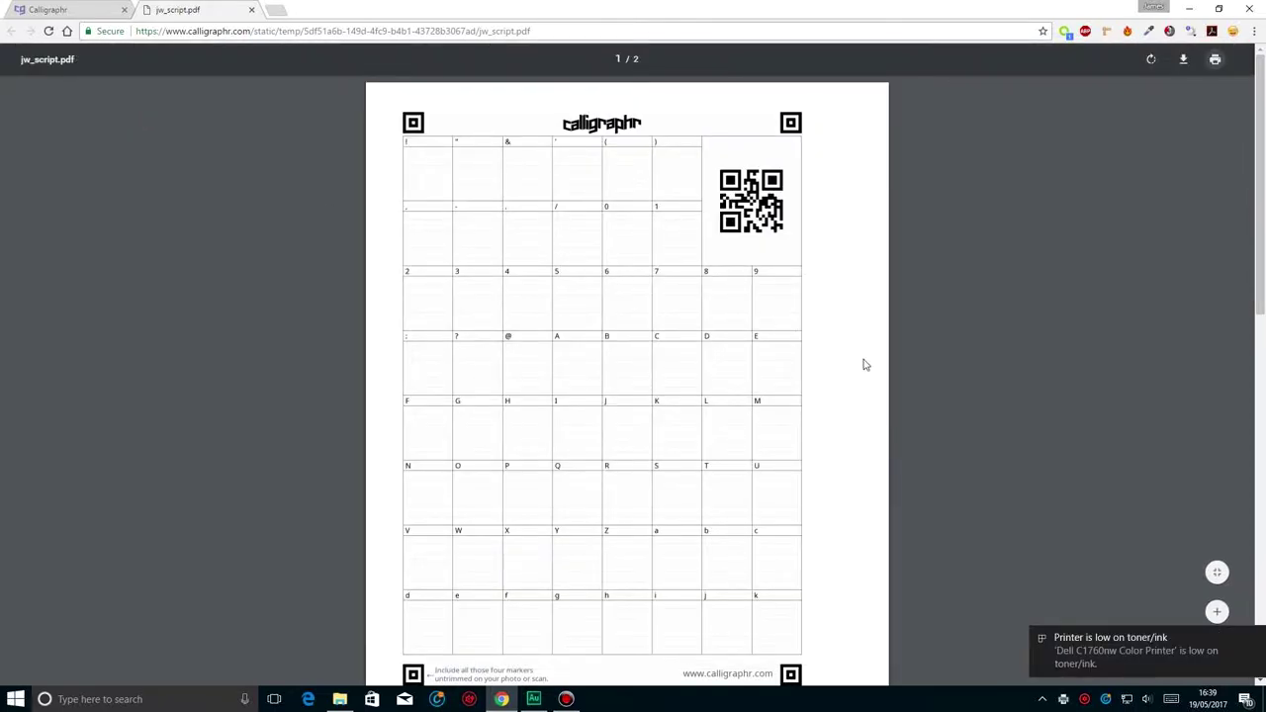
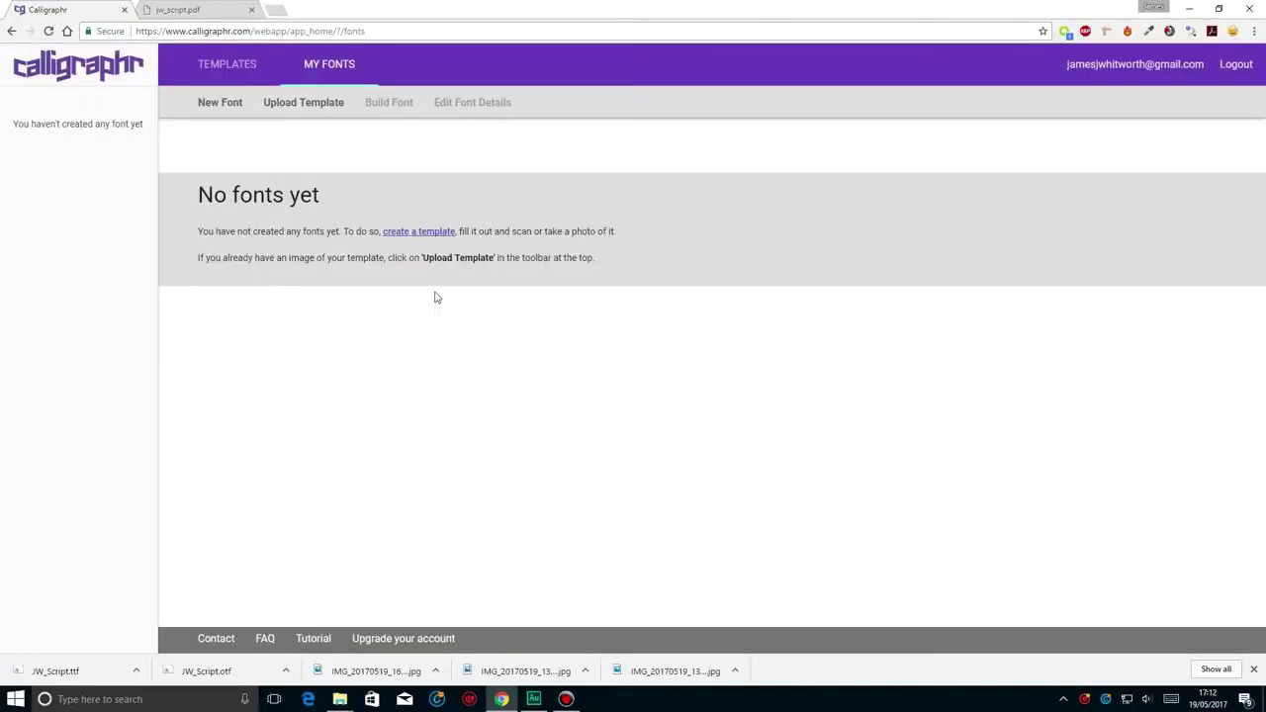
Step: Add the photos IMG_20170519_134032.jpg and IMG_20170519_165028.jpg to the template upload list and upload them
{"action": "left_click", "coordinate": [274, 100]}
{"action": "left_click", "coordinate": [543, 340]}
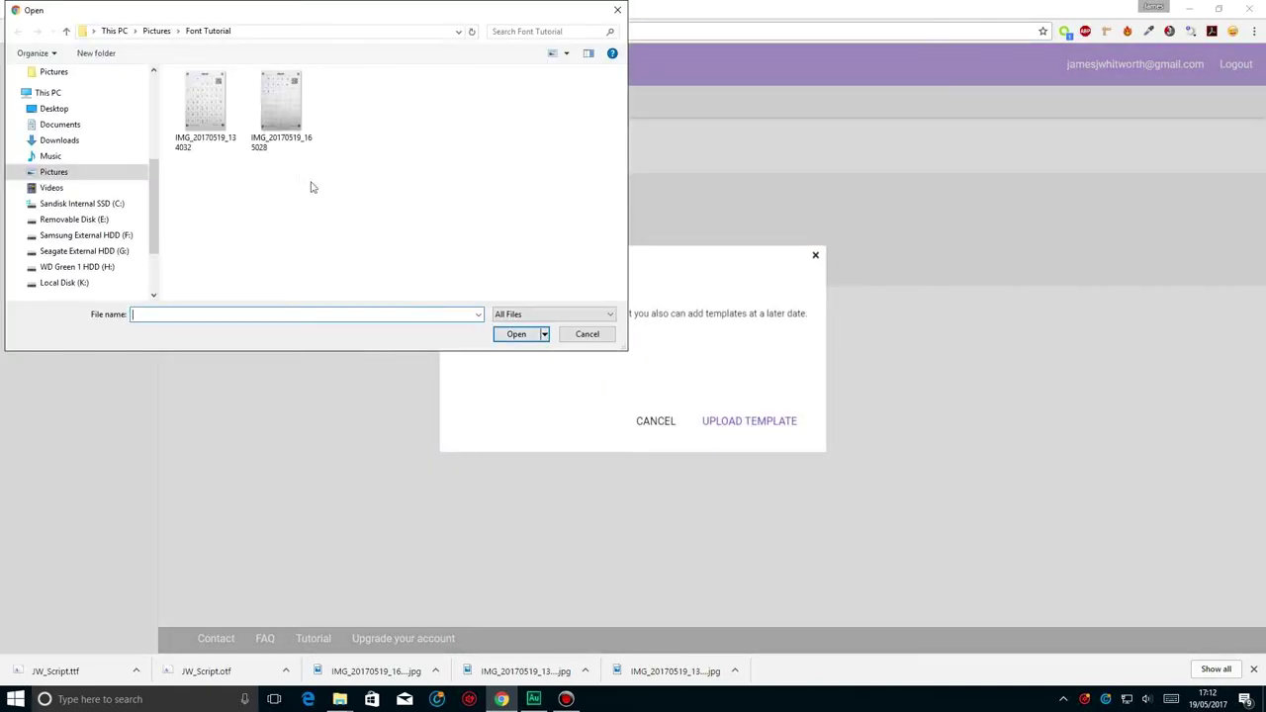
{"action": "left_click", "coordinate": [220, 110]}
{"action": "left_click", "coordinate": [537, 339]}
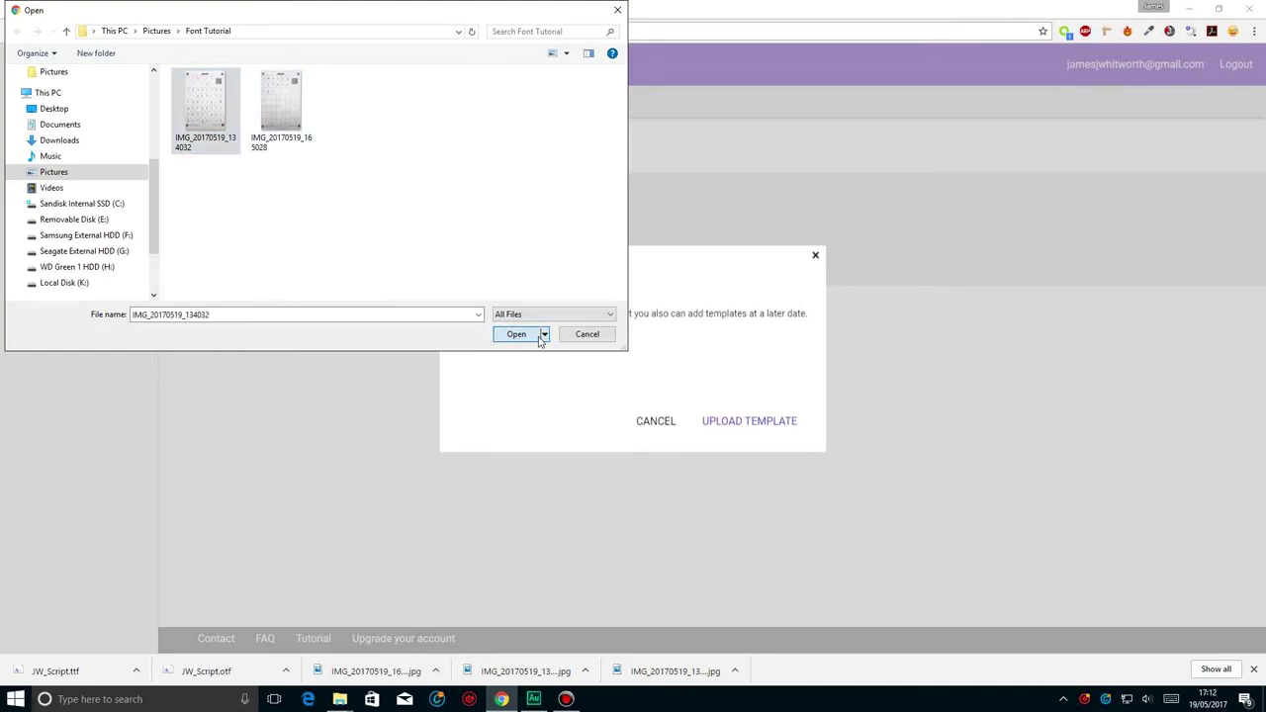
{"action": "left_click", "coordinate": [554, 340]}
{"action": "left_click", "coordinate": [283, 105]}
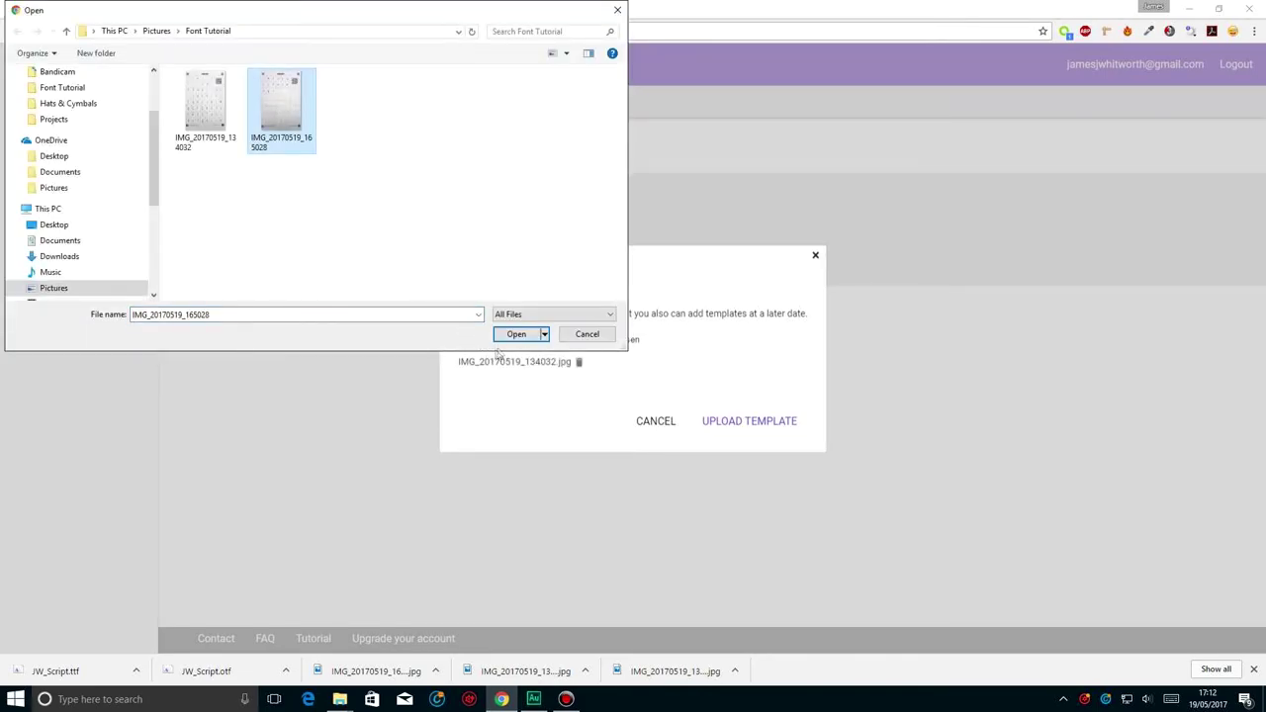
{"action": "left_click", "coordinate": [522, 331]}
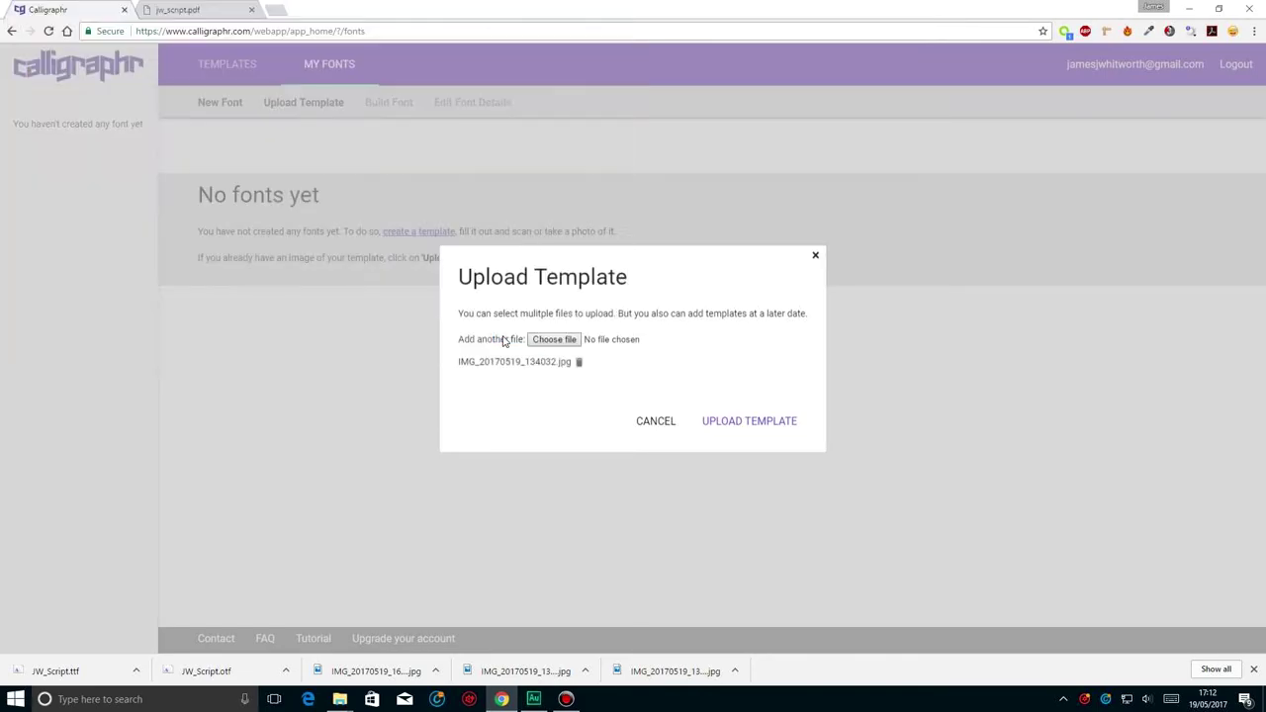
{"action": "left_click", "coordinate": [725, 424]}
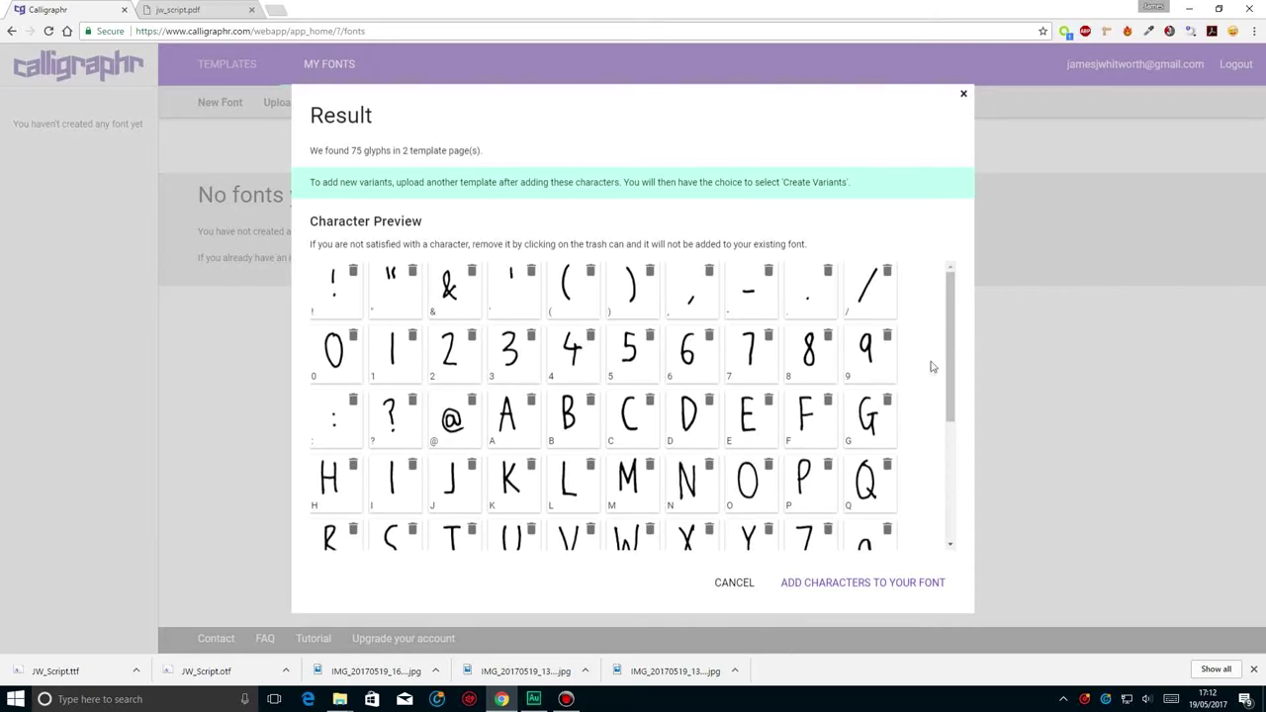
Step: Review the 75-glyph result preview and add all characters to the new font MyFont
{"action": "left_click_drag", "start_coordinate": [950, 302], "coordinate": [620, 399]}
{"action": "left_click", "coordinate": [899, 585]}
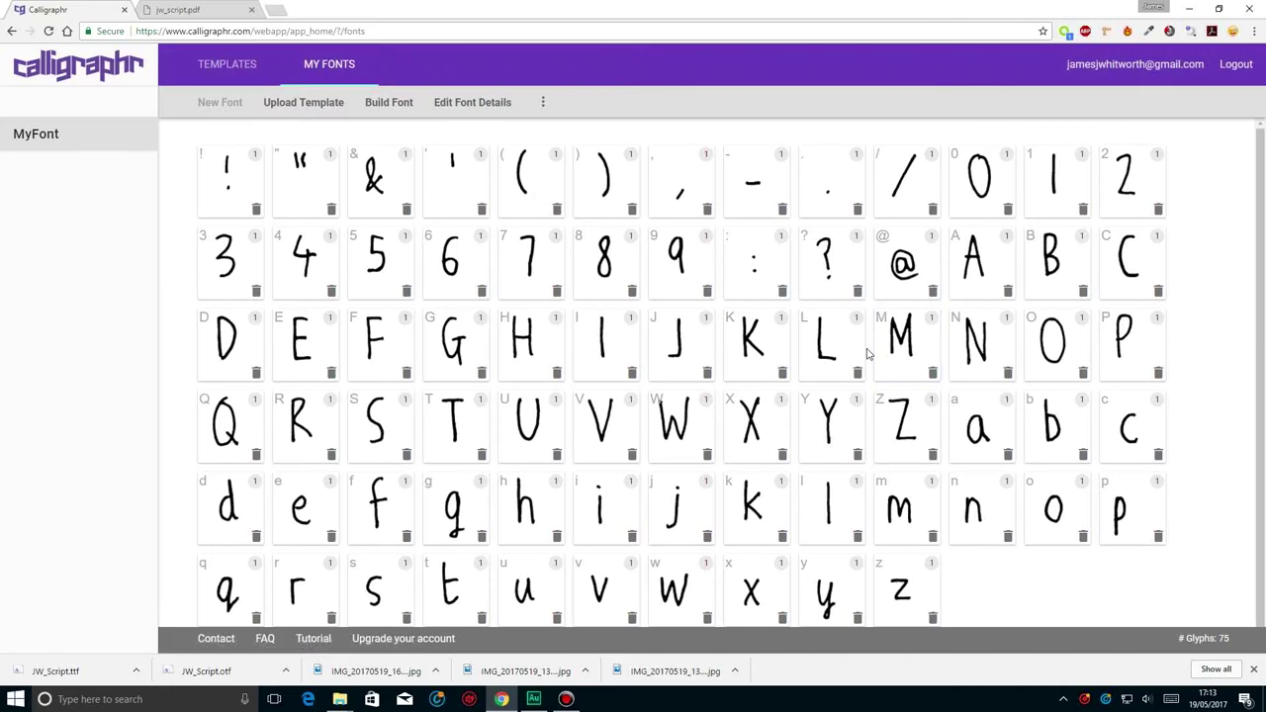
Step: Replace the font name MyFont with 'JW Script' in the font details and save
{"action": "scroll", "coordinate": [758, 277], "scroll_direction": "down", "scroll_amount": 1}
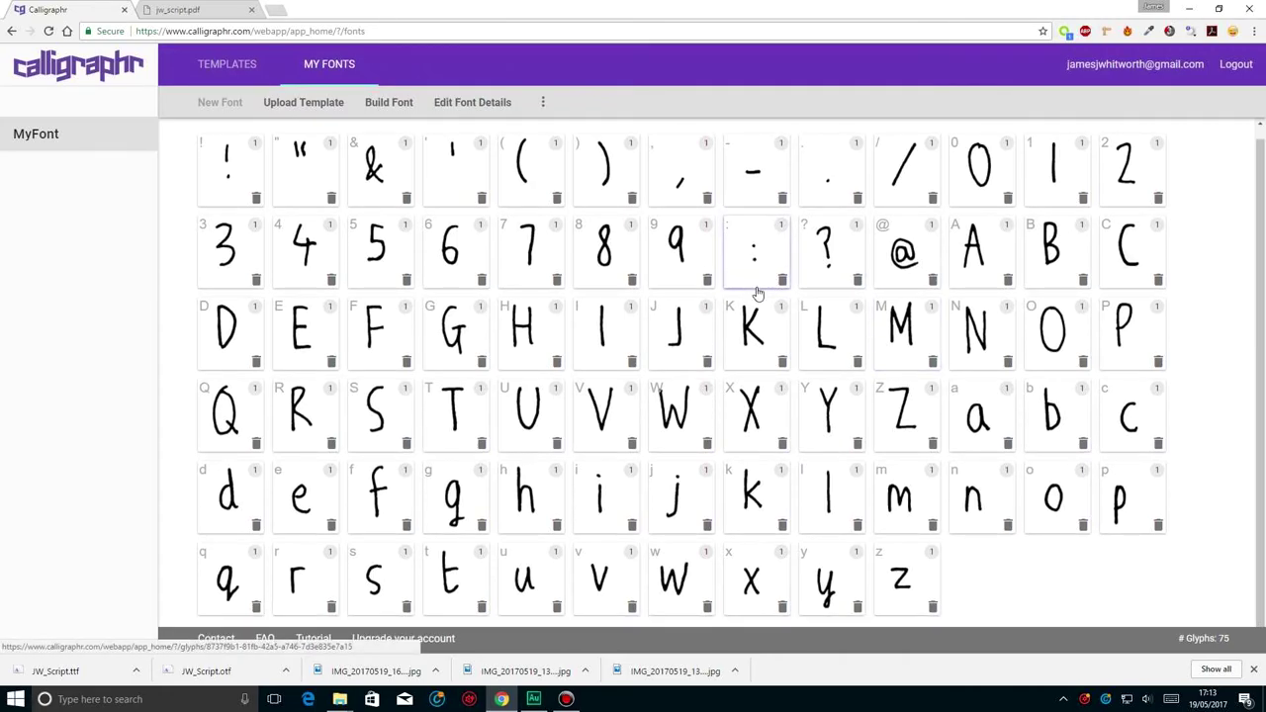
{"action": "scroll", "coordinate": [742, 291], "scroll_direction": "up", "scroll_amount": 1}
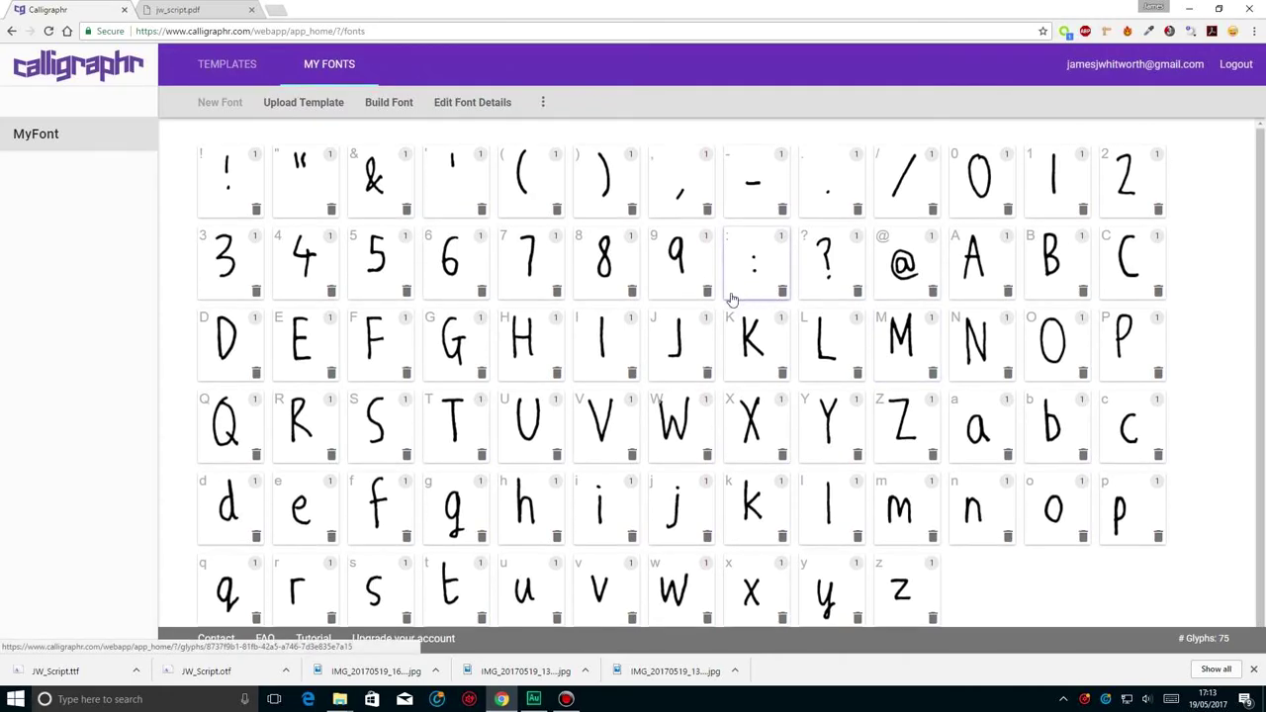
{"action": "left_click", "coordinate": [500, 102]}
{"action": "left_click_drag", "start_coordinate": [579, 277], "coordinate": [506, 277]}
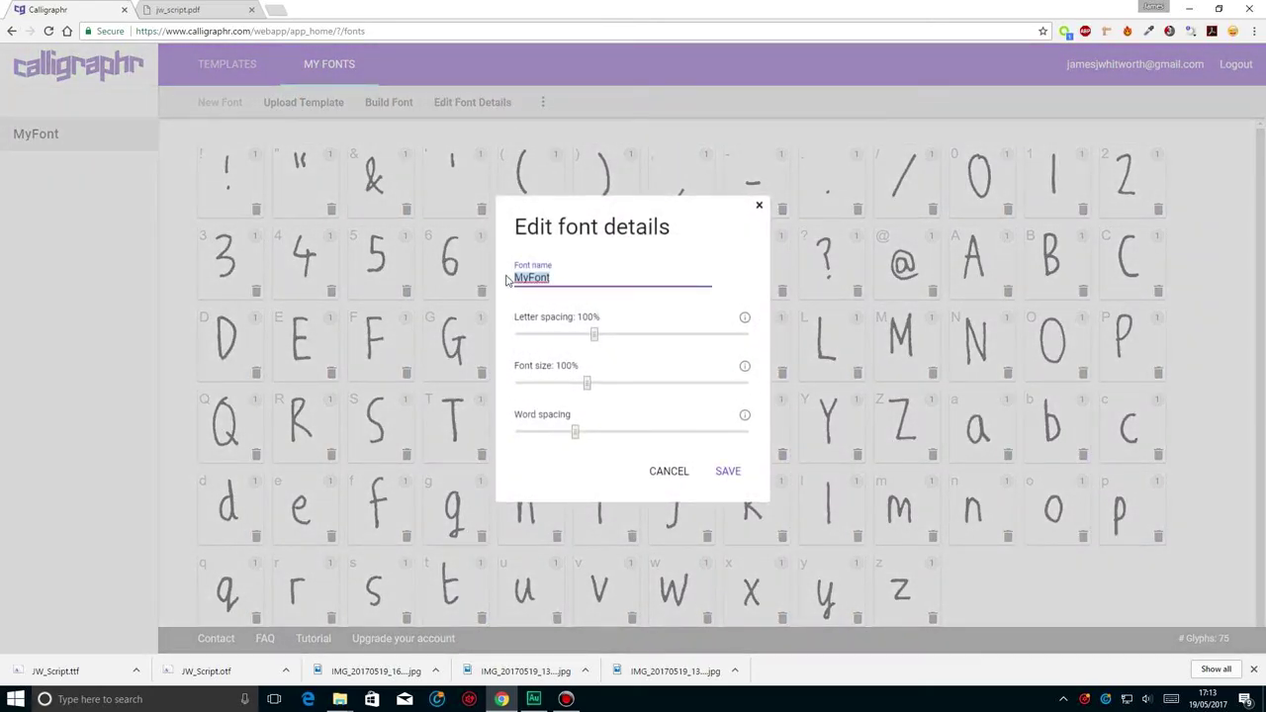
{"action": "left_click", "coordinate": [1173, 700]}
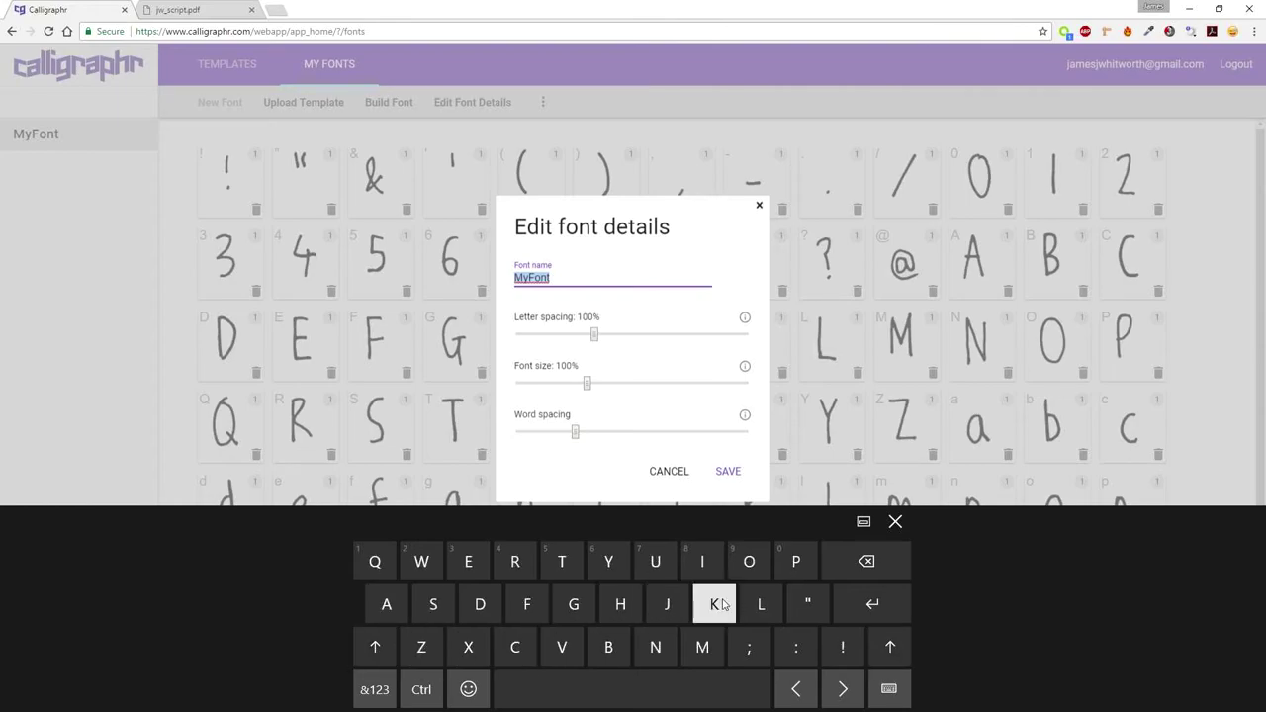
{"action": "type", "text": "J"}
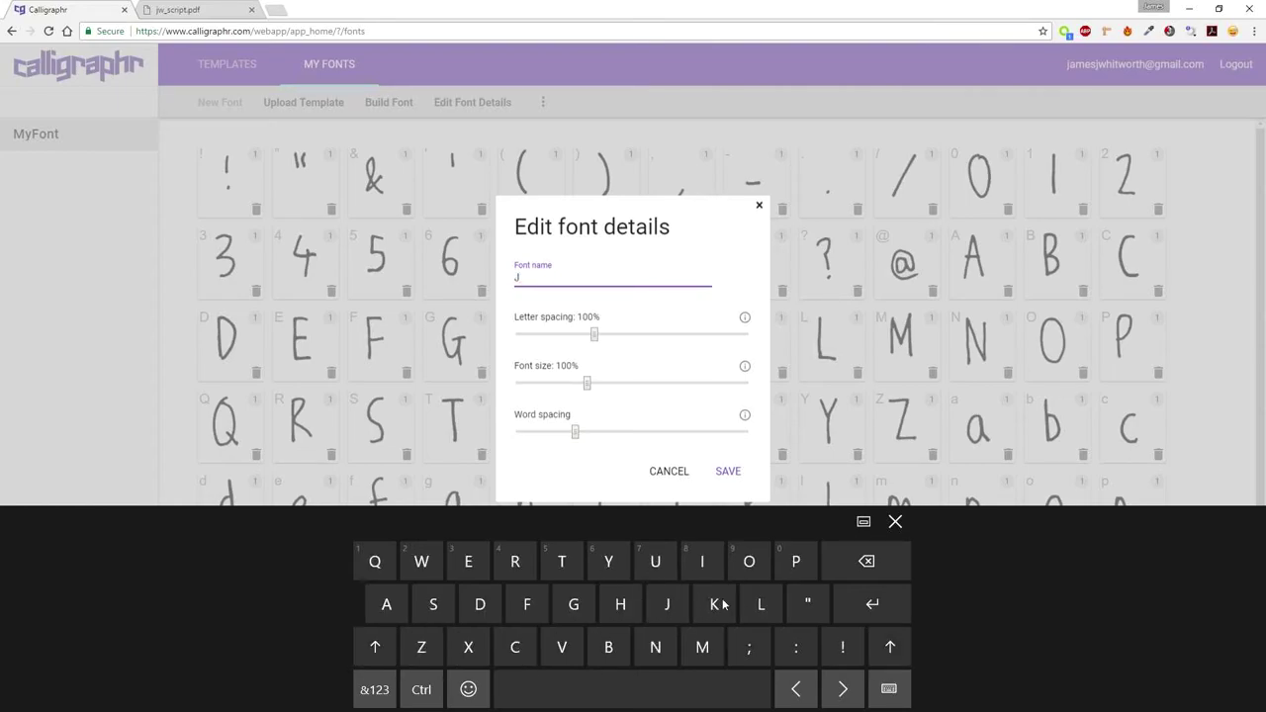
{"action": "type", "text": "W S"}
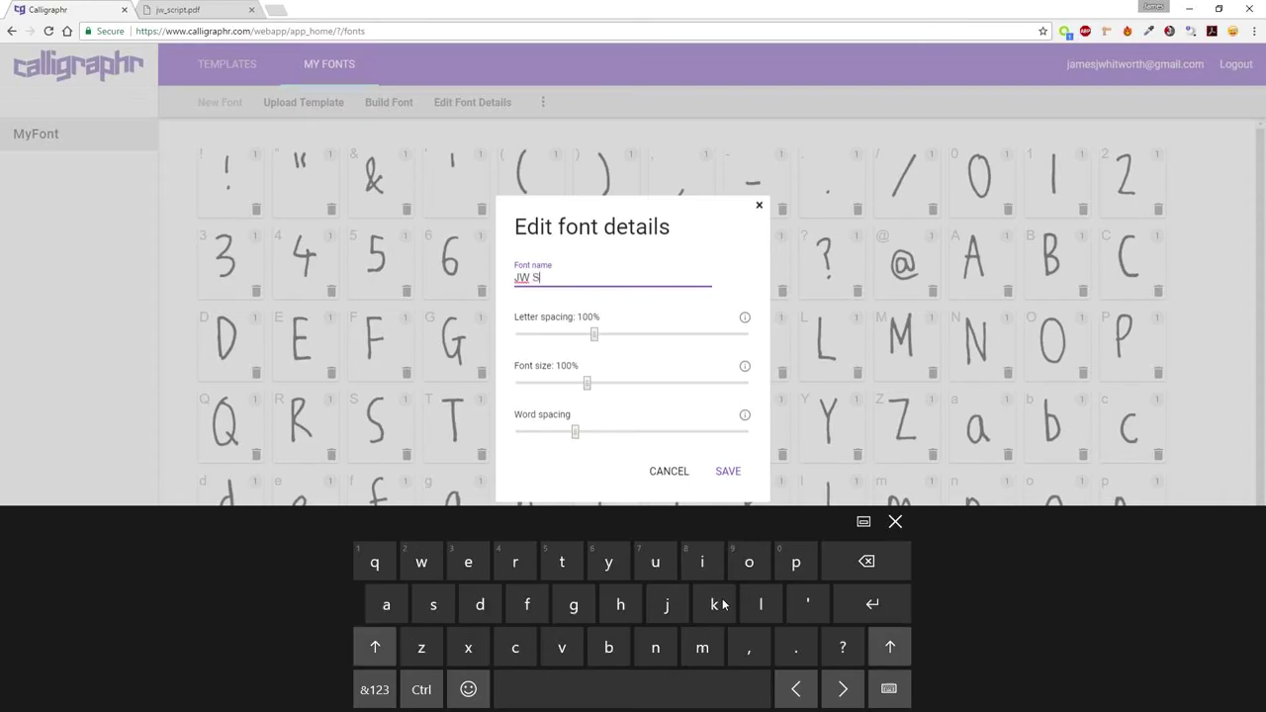
{"action": "type", "text": "cript"}
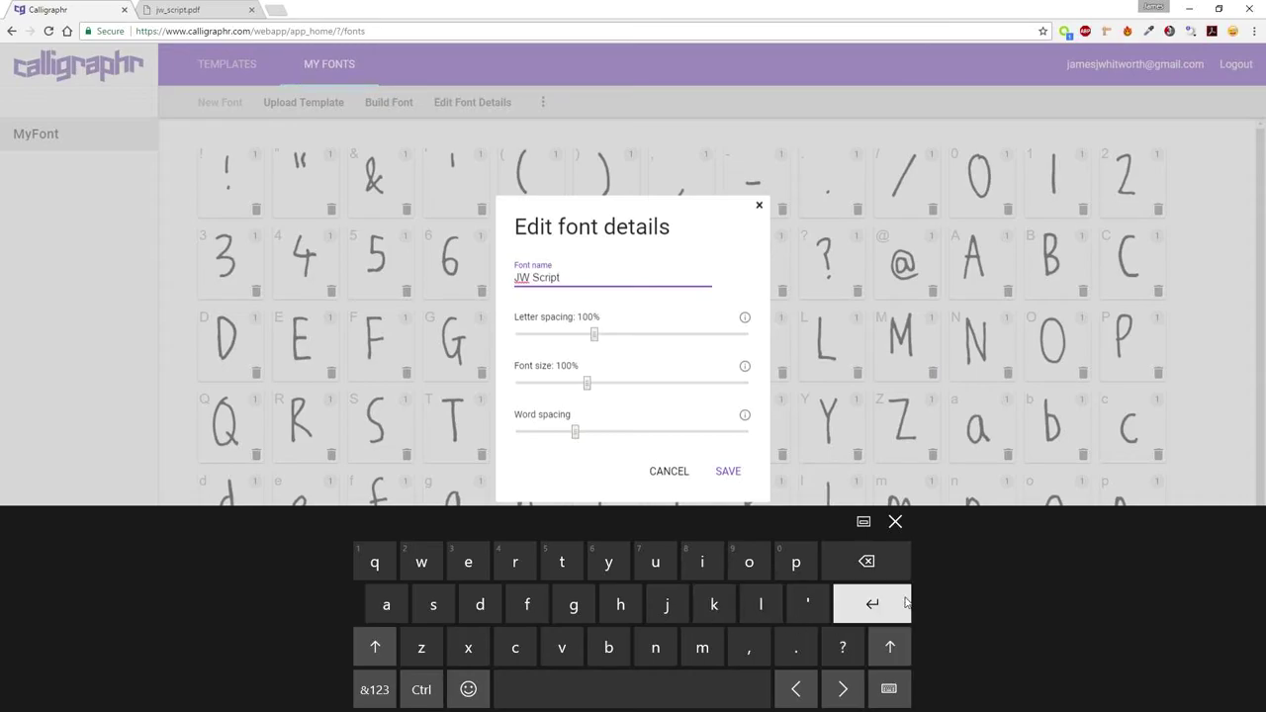
{"action": "left_click", "coordinate": [896, 521]}
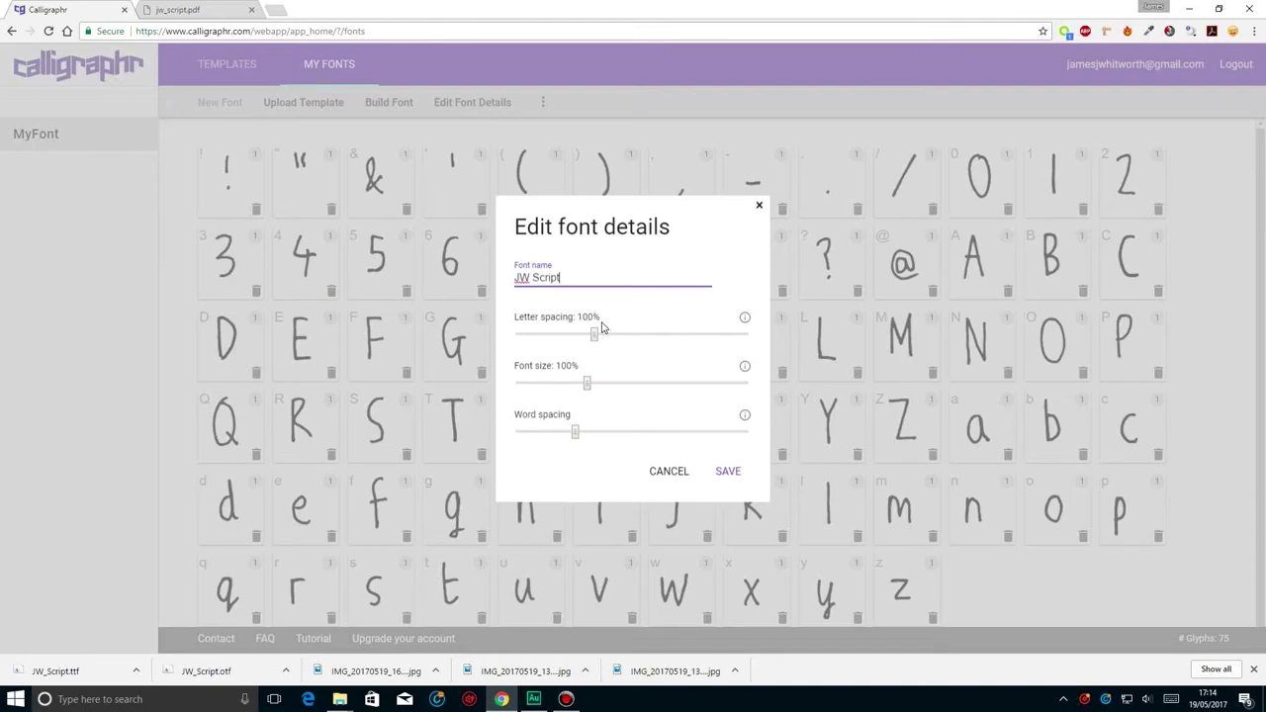
{"action": "left_click", "coordinate": [728, 472]}
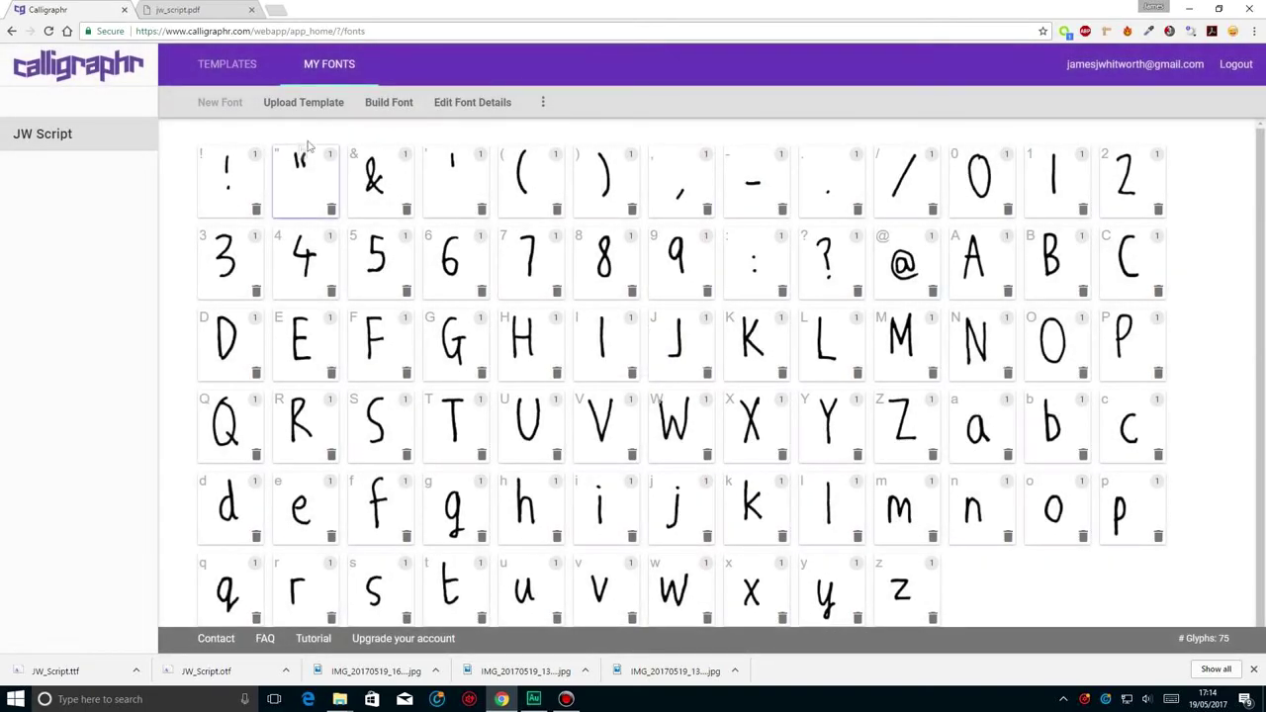
Step: Build JW Script into JW_Script.ttf and JW_Script.otf, then return to the build settings
{"action": "left_click", "coordinate": [374, 109]}
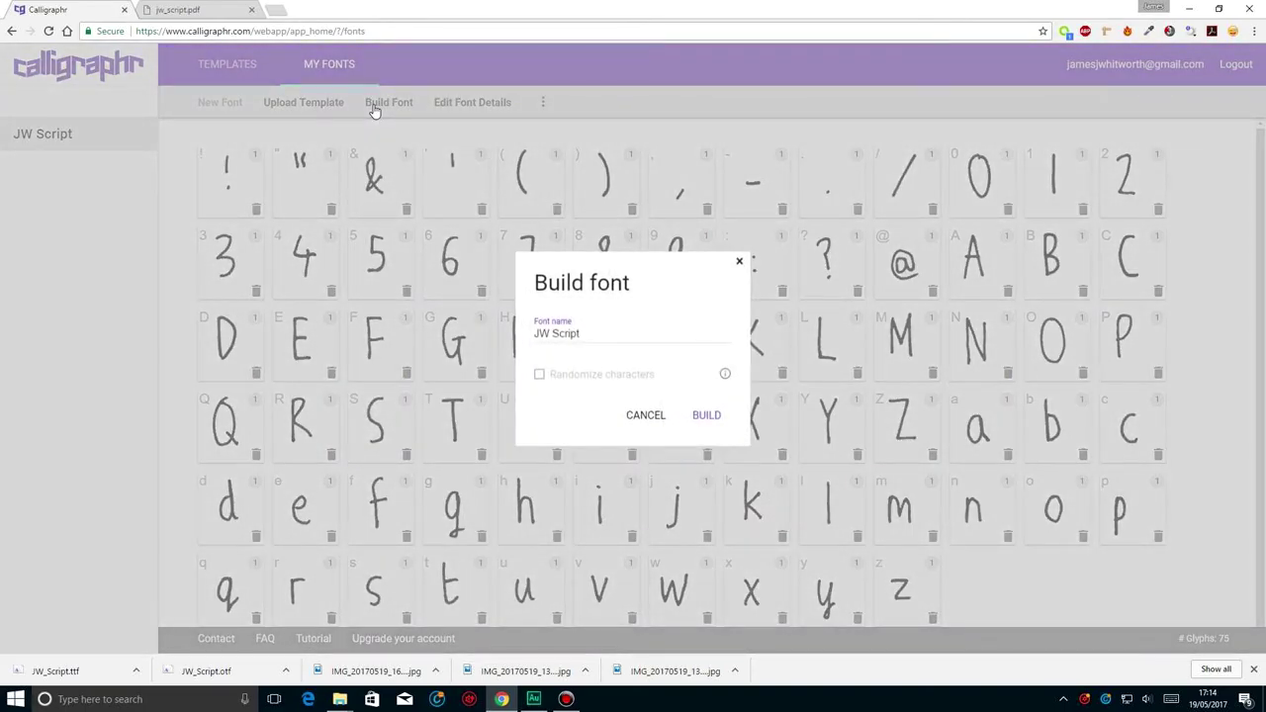
{"action": "left_click", "coordinate": [716, 418]}
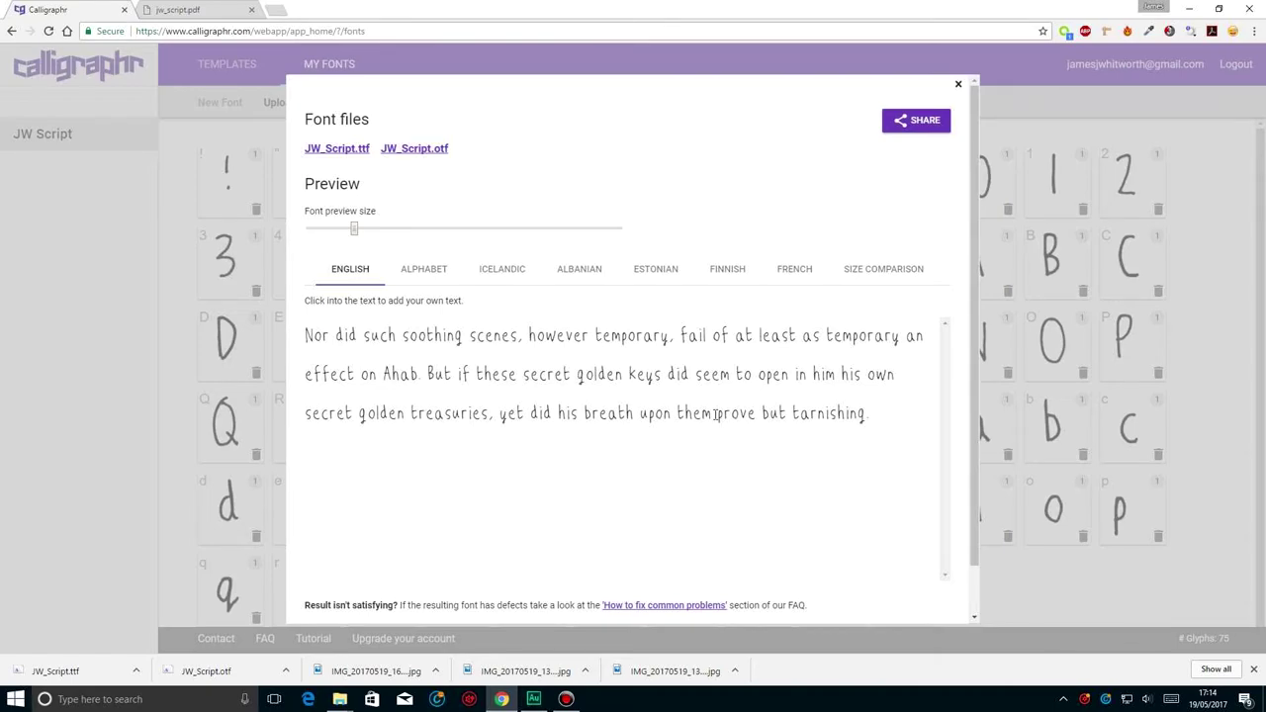
{"action": "left_click", "coordinate": [959, 87]}
{"action": "left_click", "coordinate": [386, 105]}
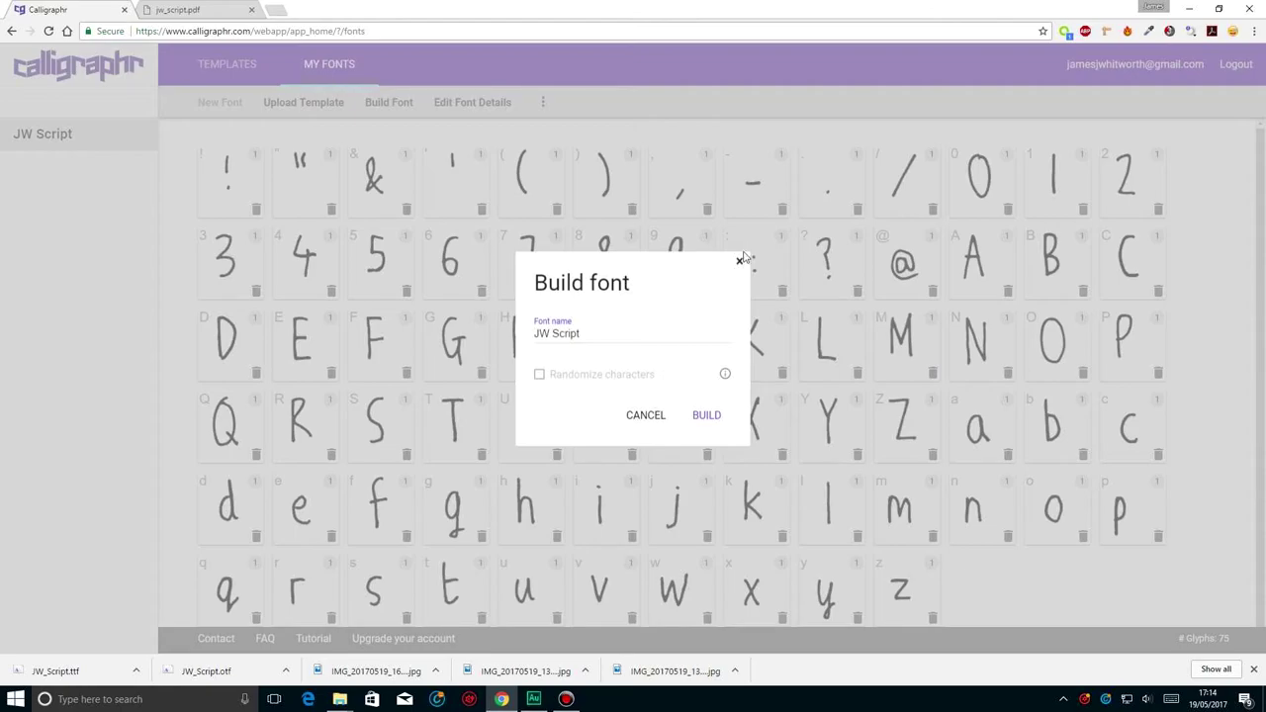
Step: Lower the JW Script letter spacing from 100% to 30%, save, and rebuild the font files
{"action": "left_click", "coordinate": [575, 169]}
{"action": "left_click", "coordinate": [477, 103]}
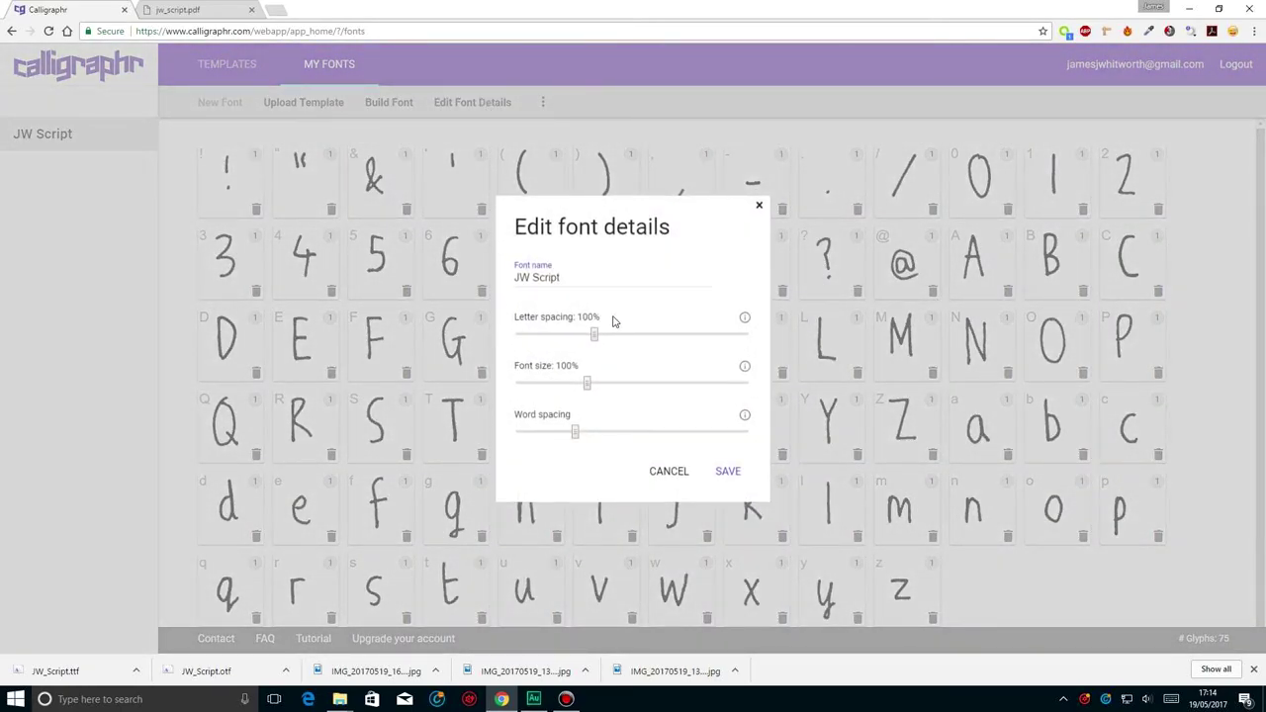
{"action": "left_click_drag", "start_coordinate": [594, 334], "coordinate": [541, 337]}
{"action": "left_click", "coordinate": [727, 472]}
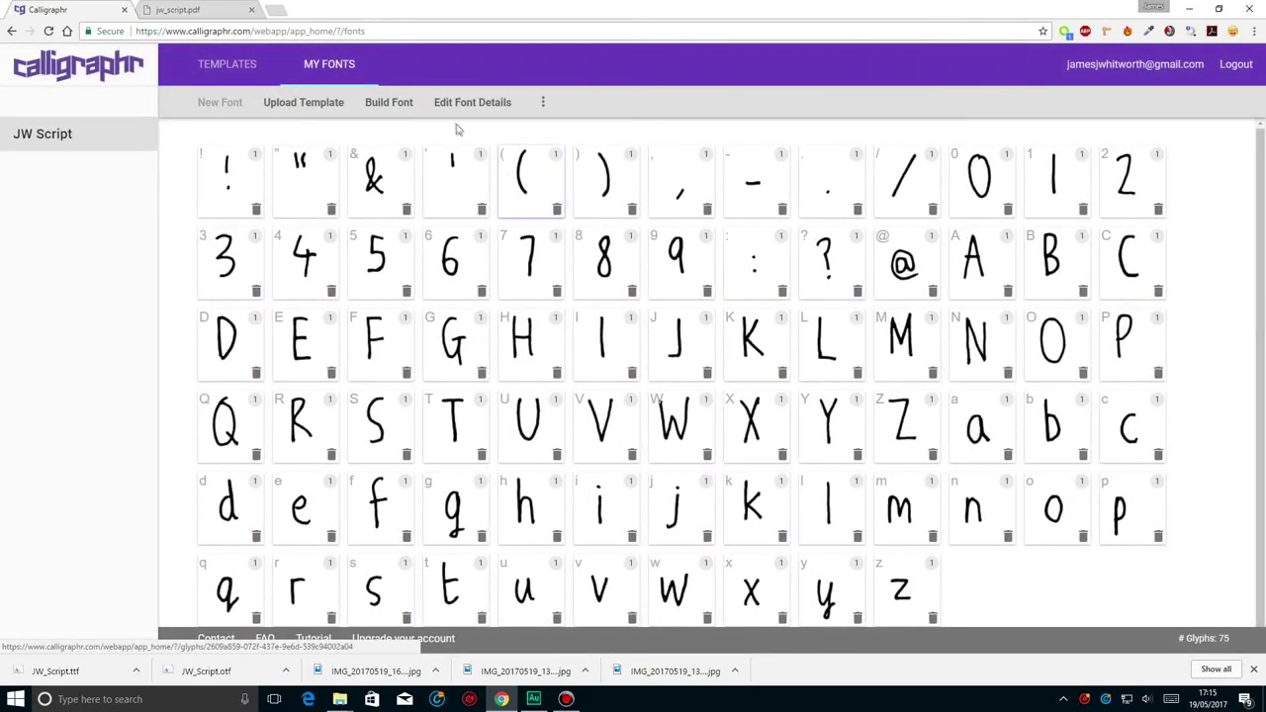
{"action": "left_click", "coordinate": [404, 107]}
{"action": "left_click", "coordinate": [700, 417]}
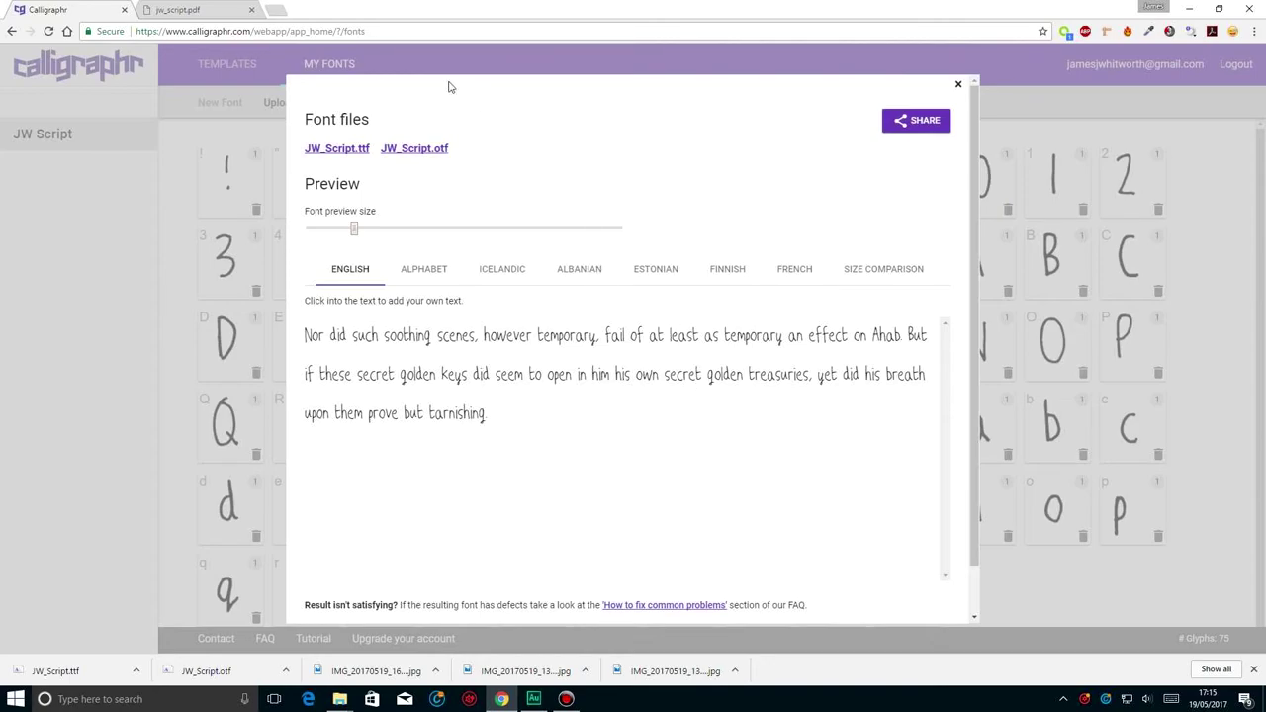
Step: Download JW_Script.otf again and open the downloaded file in the Windows font viewer
{"action": "left_click", "coordinate": [401, 151]}
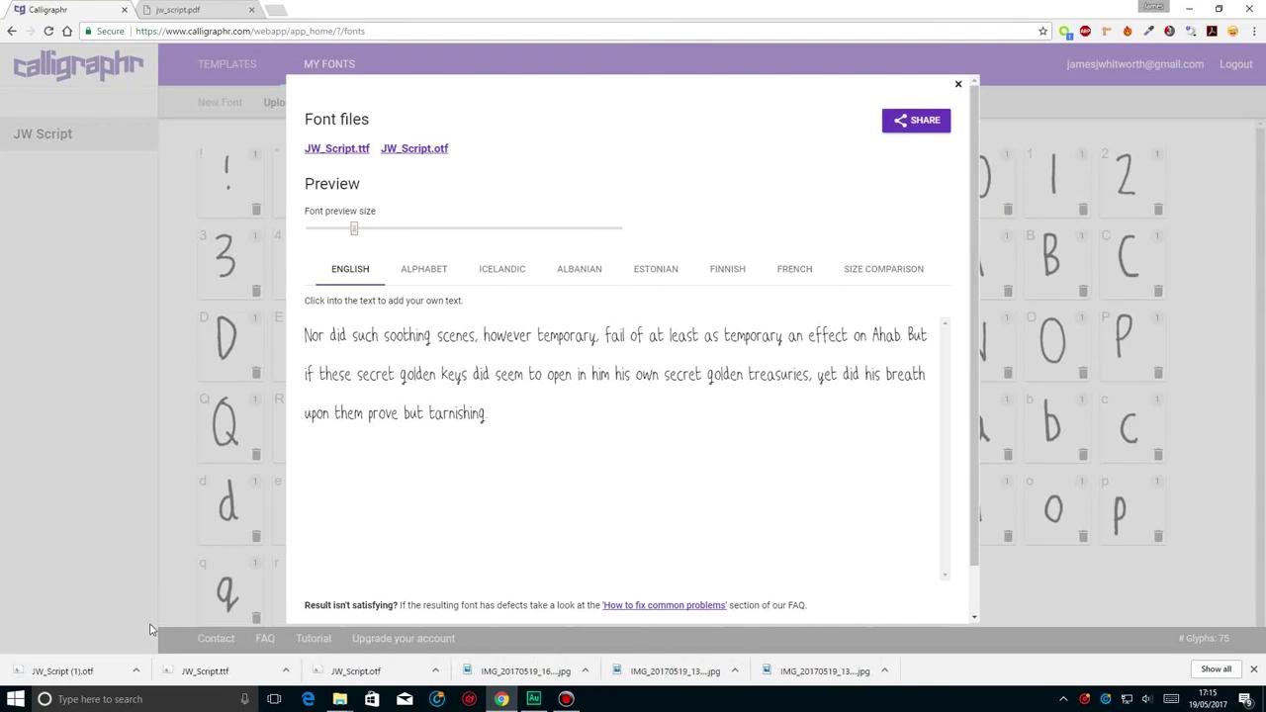
{"action": "left_click", "coordinate": [94, 671]}
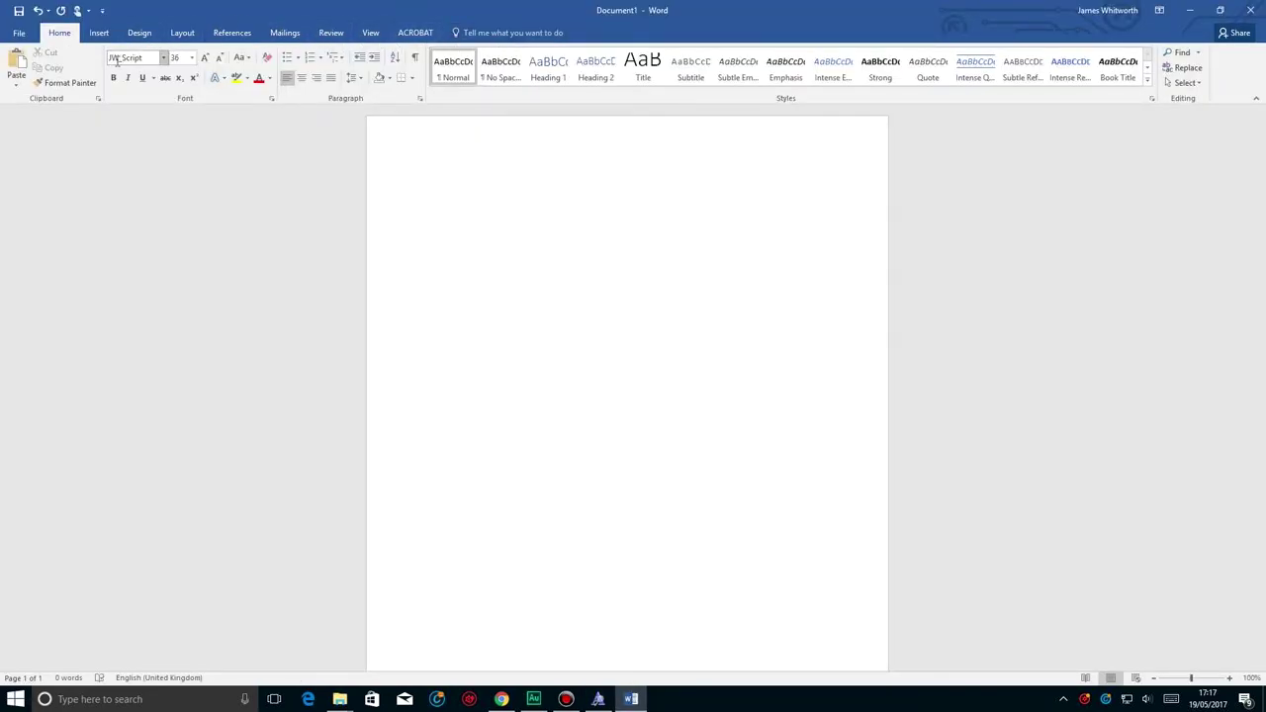
{"action": "left_click", "coordinate": [205, 57]}
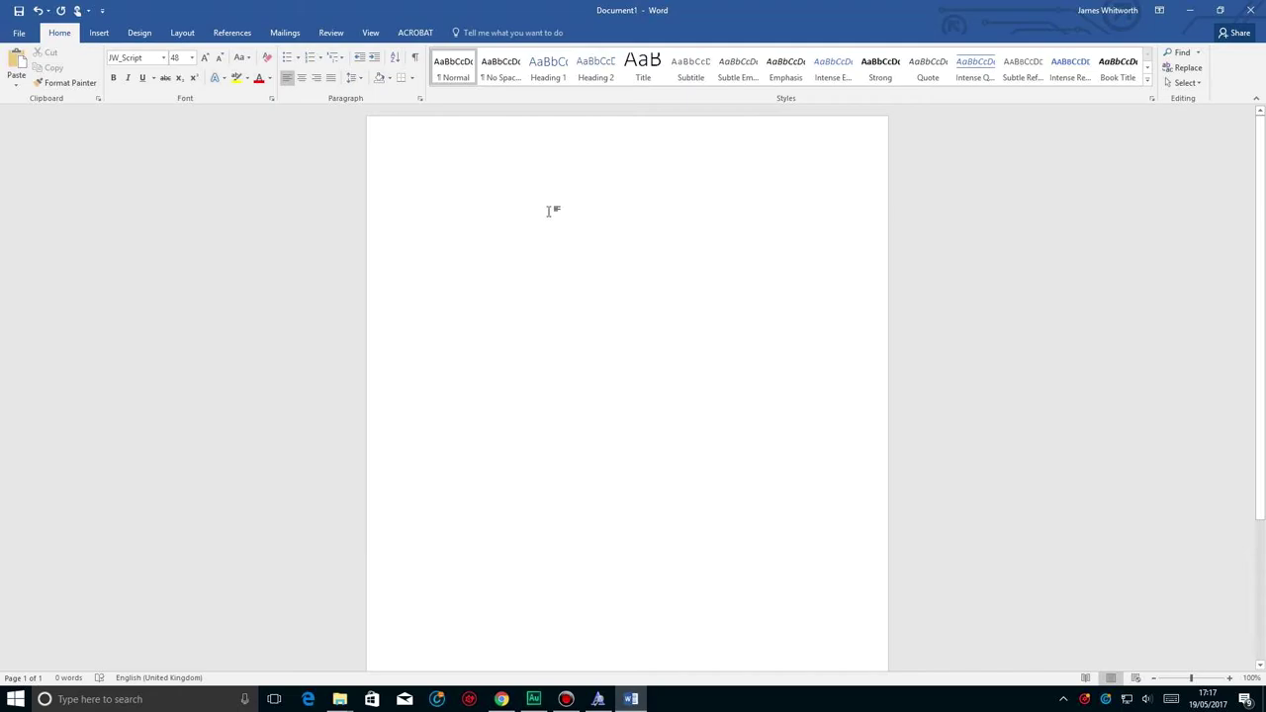
{"action": "type", "text": "He"}
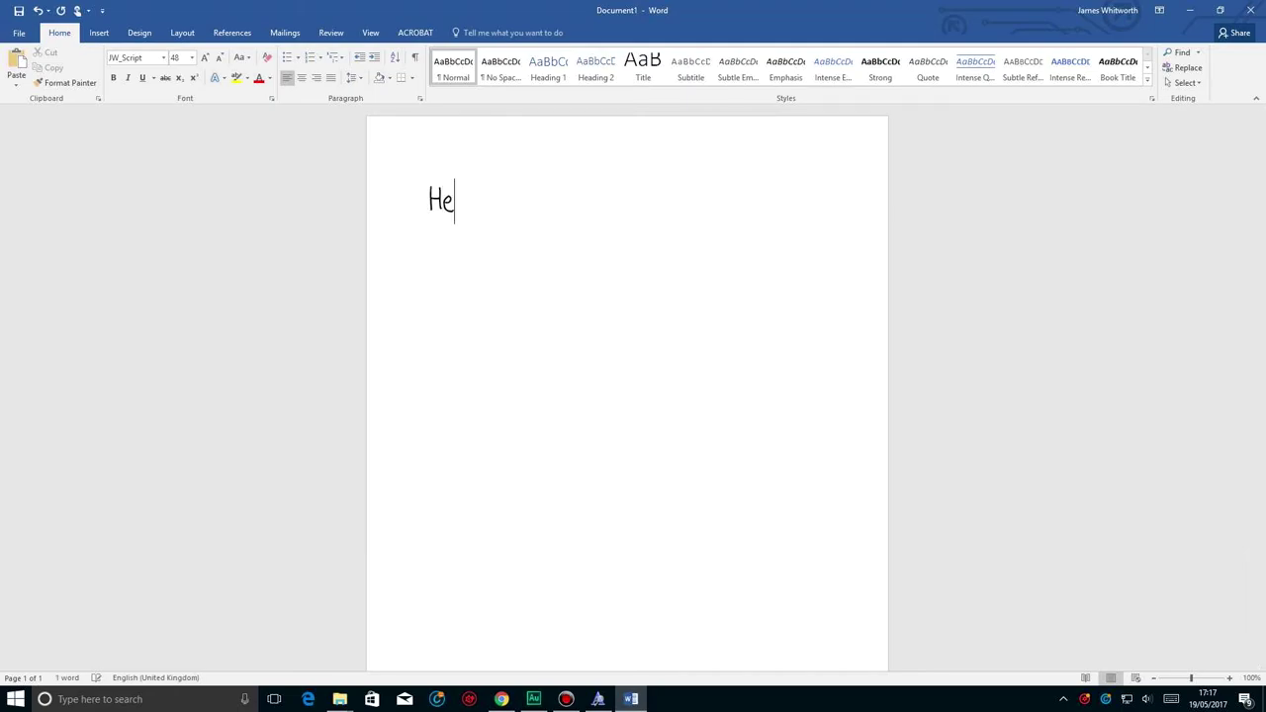
{"action": "type", "text": "llo! My "}
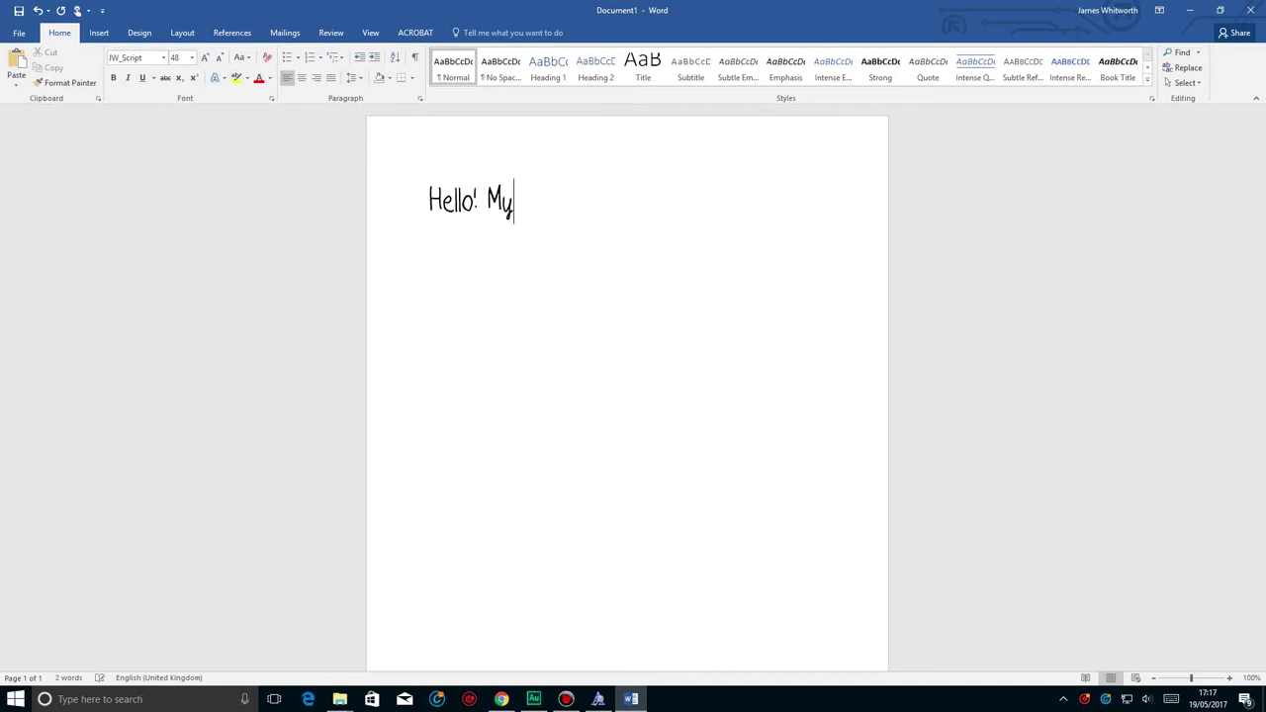
{"action": "type", "text": "names"}
{"action": "key", "text": "BackSpace"}
{"action": "type", "text": "is J"}
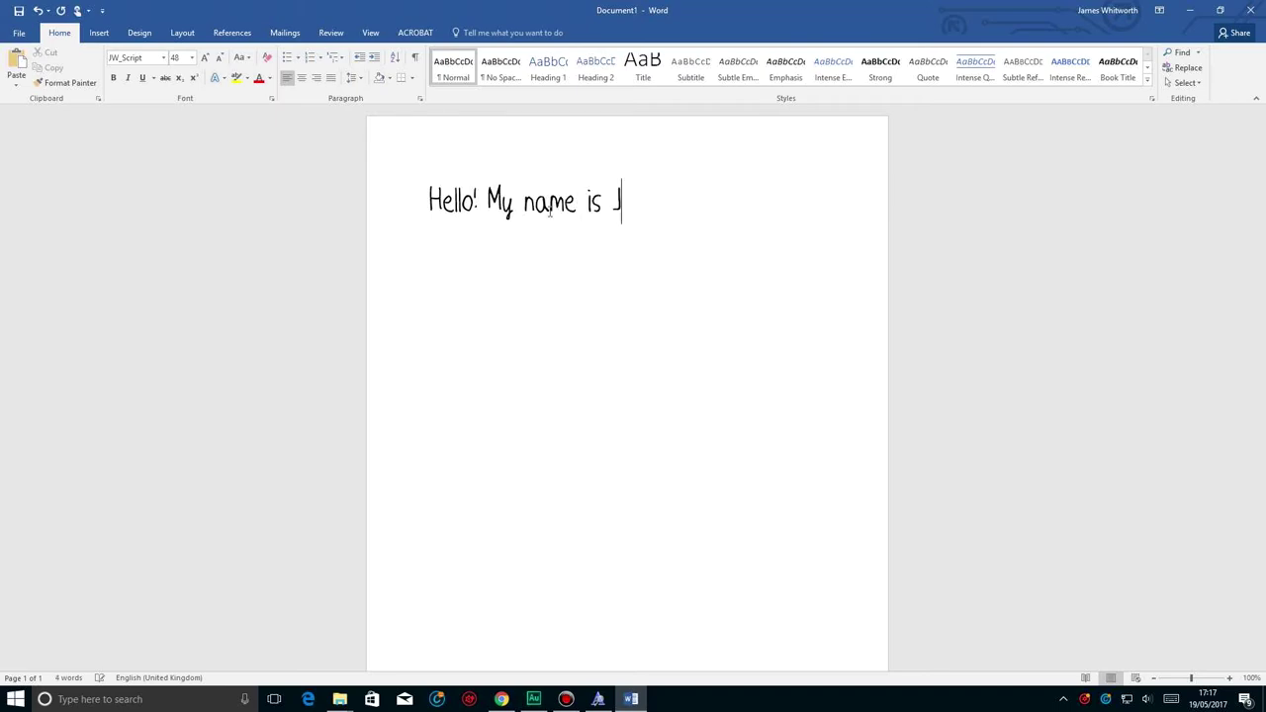
{"action": "type", "text": "ames."}
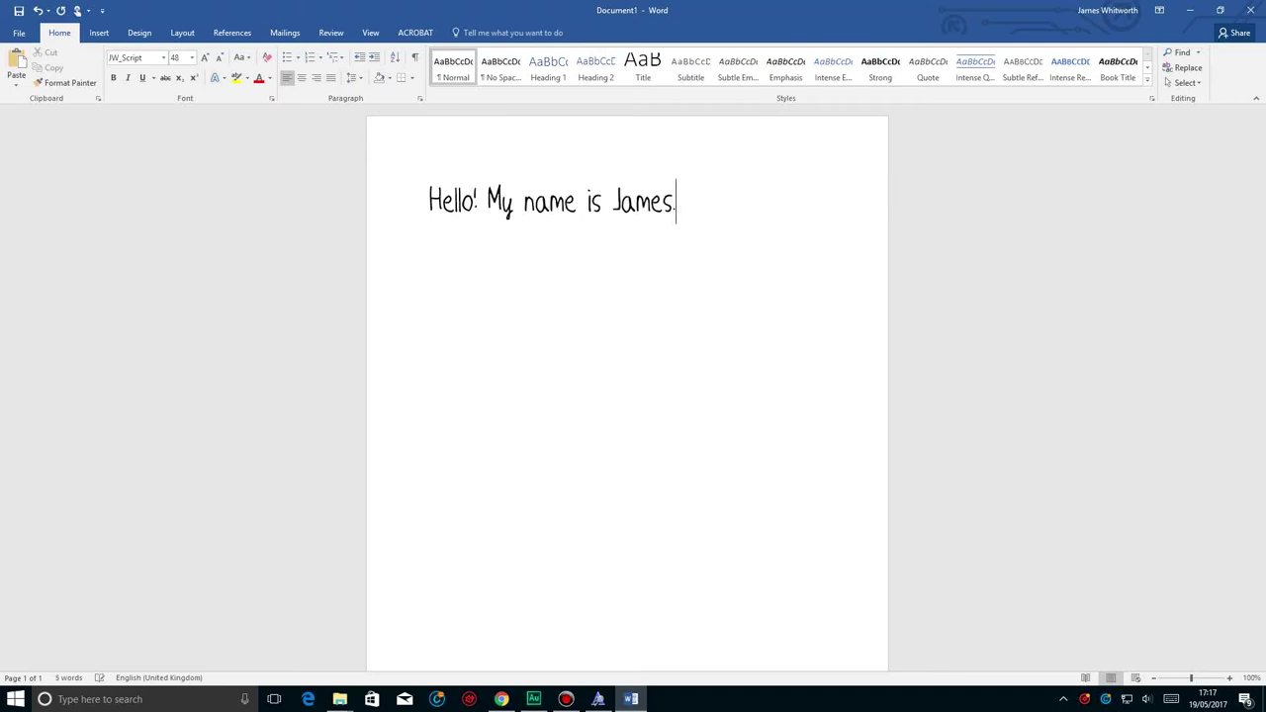
{"action": "key", "text": "Return"}
{"action": "type", "text": "The quick bro"}
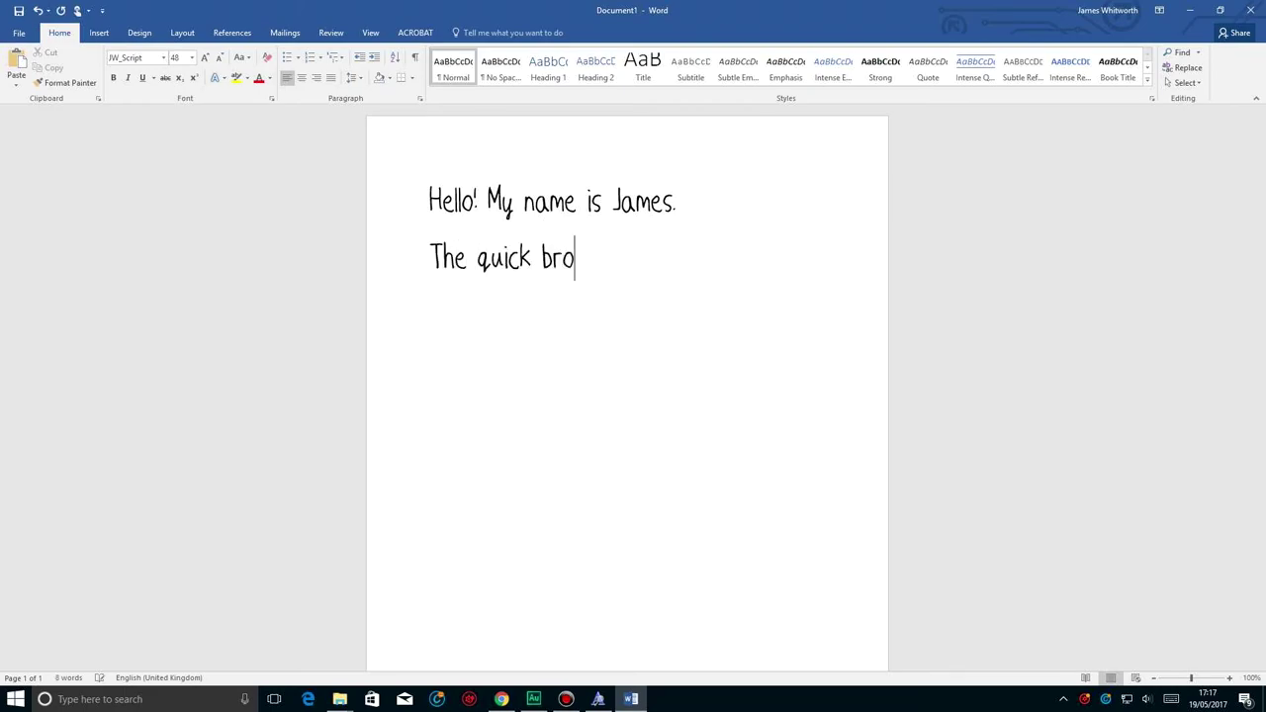
{"action": "type", "text": "wn fox j"}
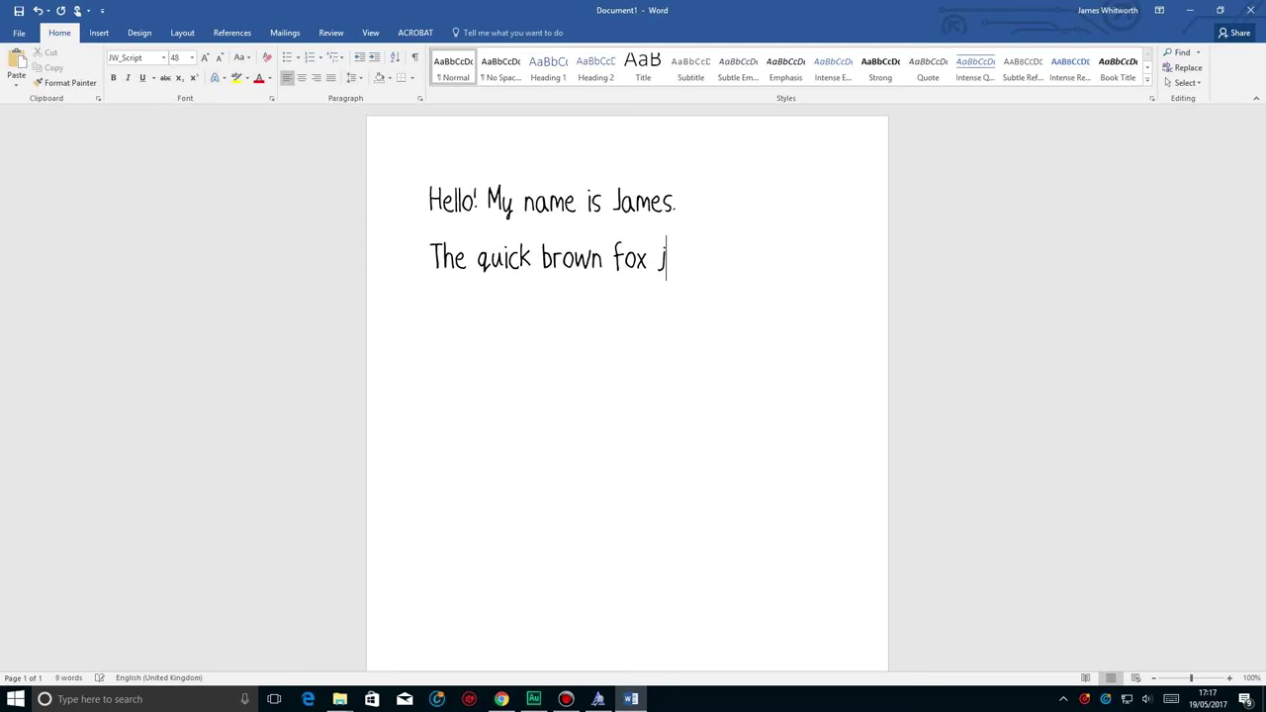
{"action": "type", "text": "umps over t"}
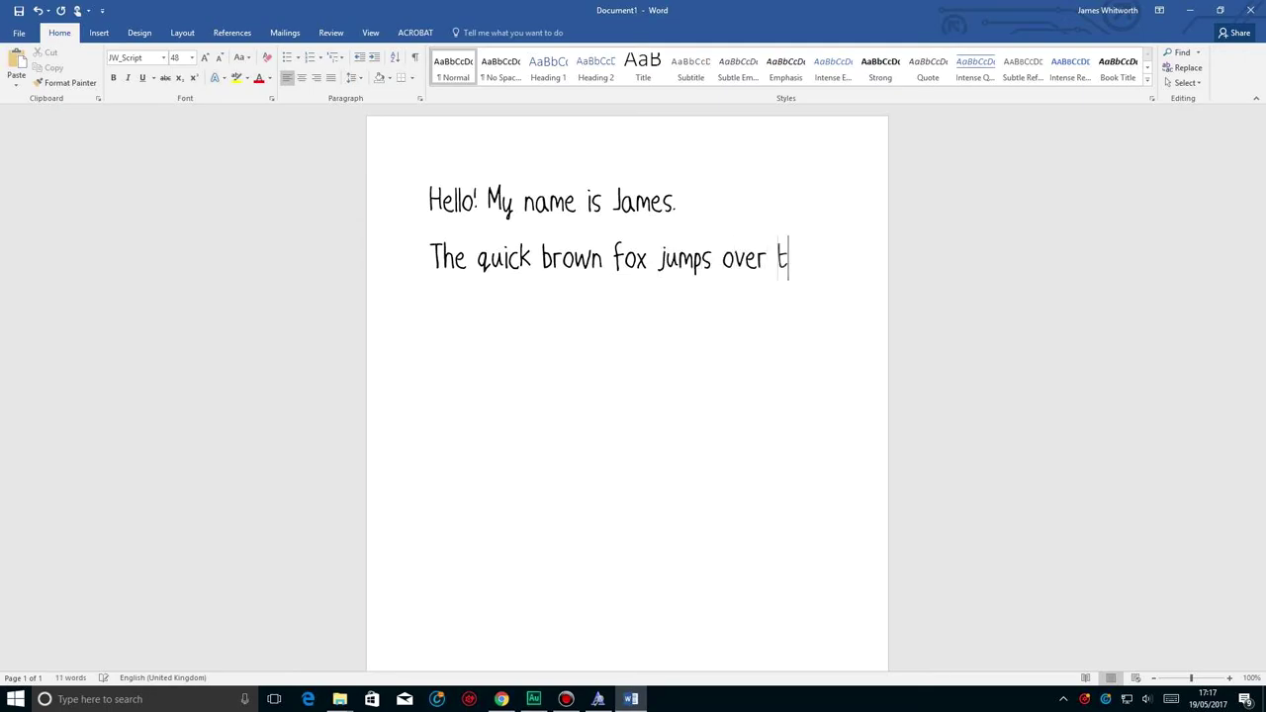
{"action": "type", "text": "he lazy o"}
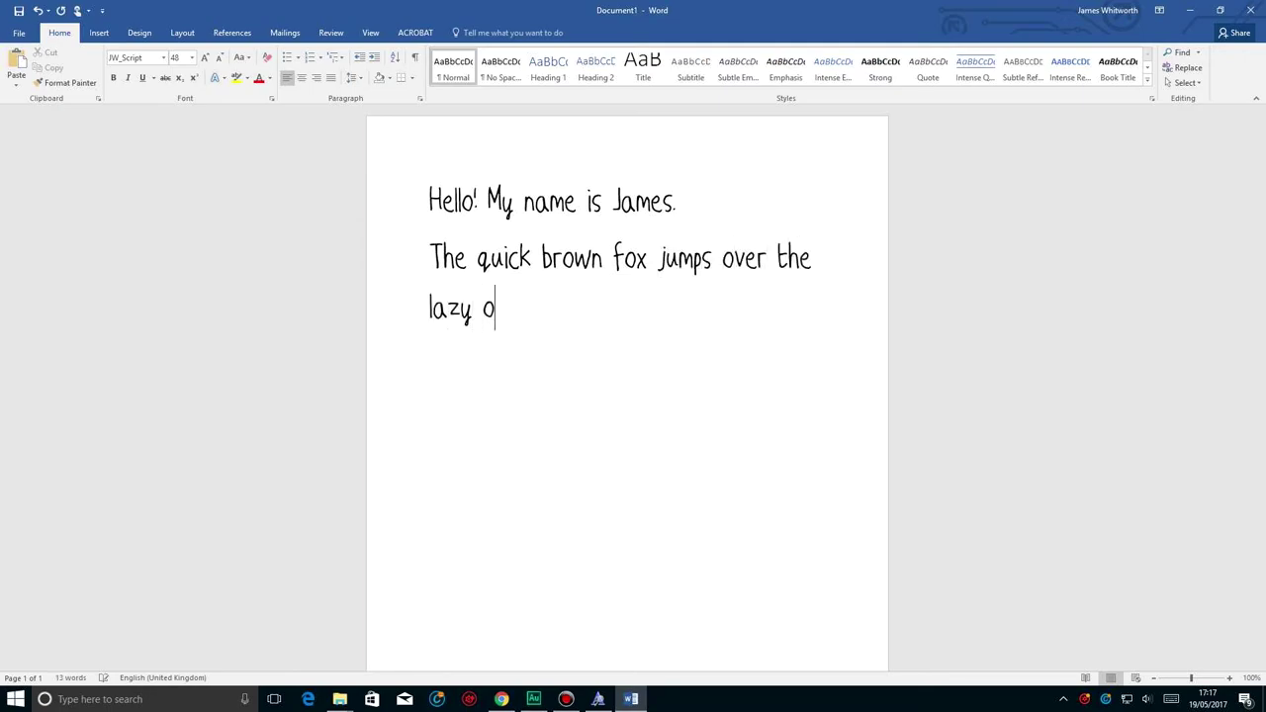
{"action": "key", "text": "BackSpace"}
{"action": "type", "text": "dog."}
{"action": "type", "text": "01"}
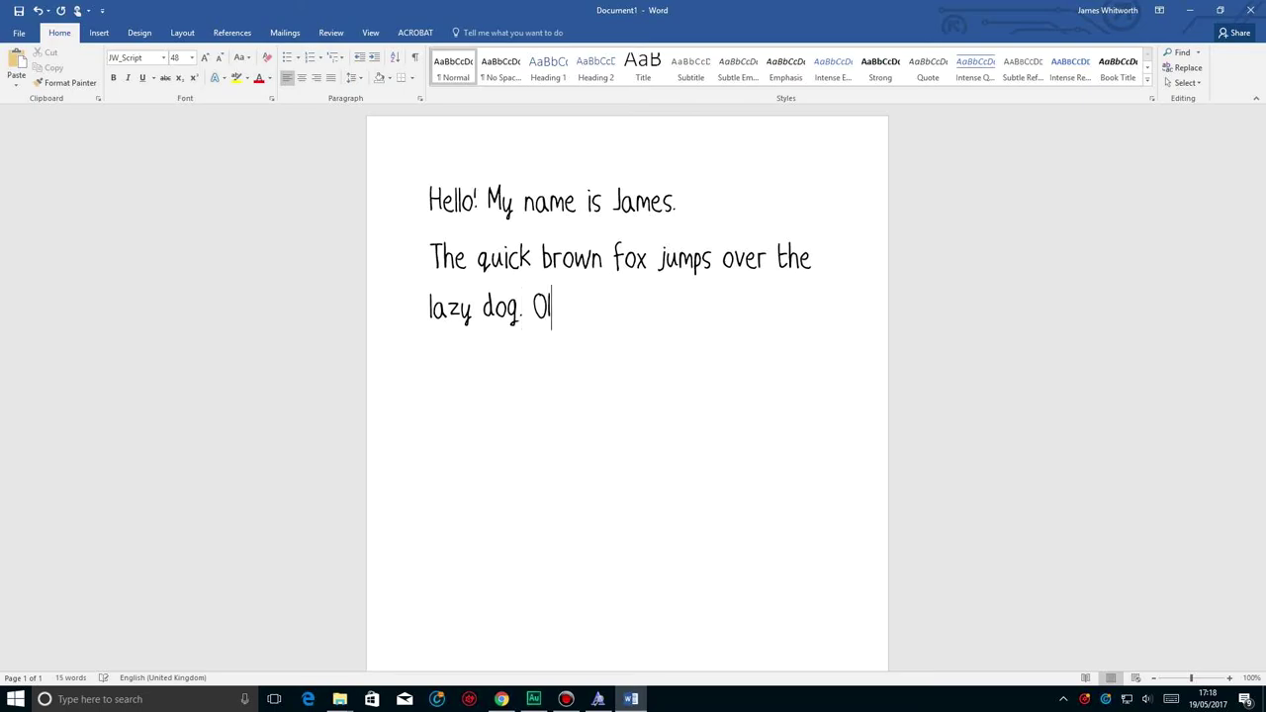
{"action": "type", "text": "23456"}
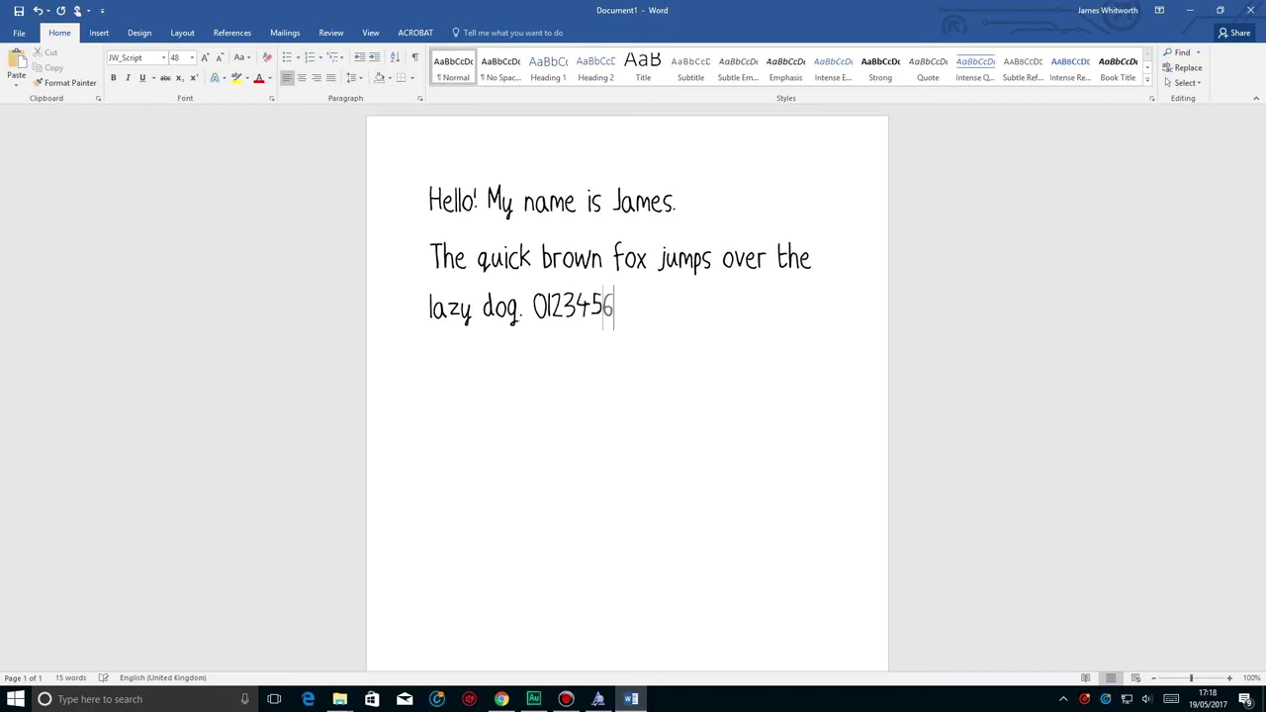
{"action": "type", "text": "789"}
Step: Delete all the sample text and go to the lipsum.com Lorem Ipsum generator
{"action": "key", "text": "ctrl+a"}
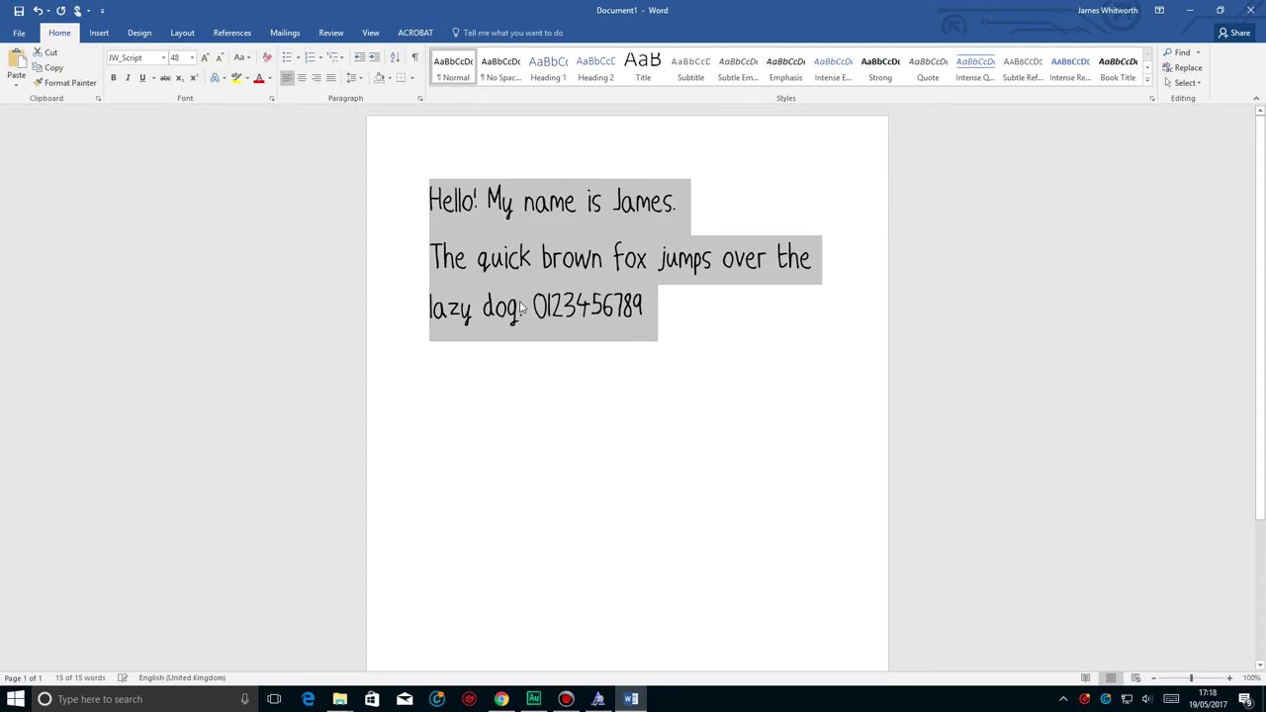
{"action": "key", "text": "BackSpace"}
{"action": "mouse_move", "coordinate": [502, 700]}
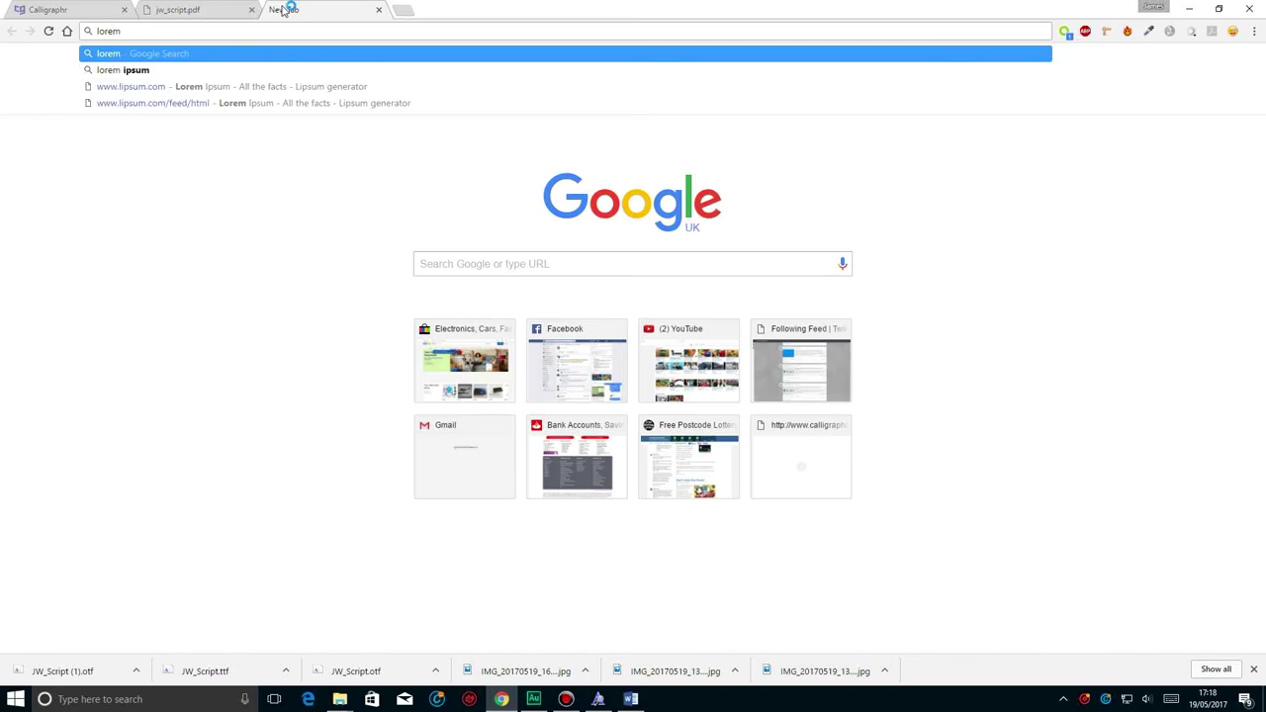
{"action": "left_click", "coordinate": [267, 86]}
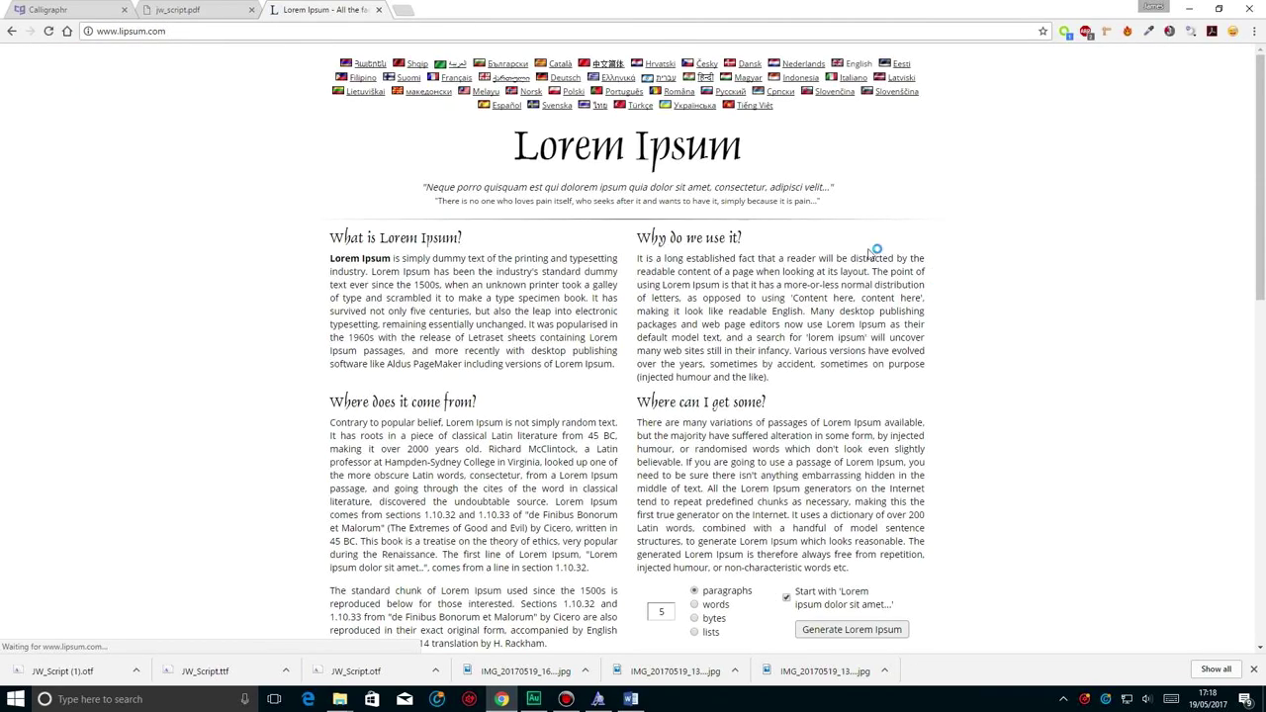
{"action": "scroll", "coordinate": [841, 357], "scroll_direction": "down", "scroll_amount": 3}
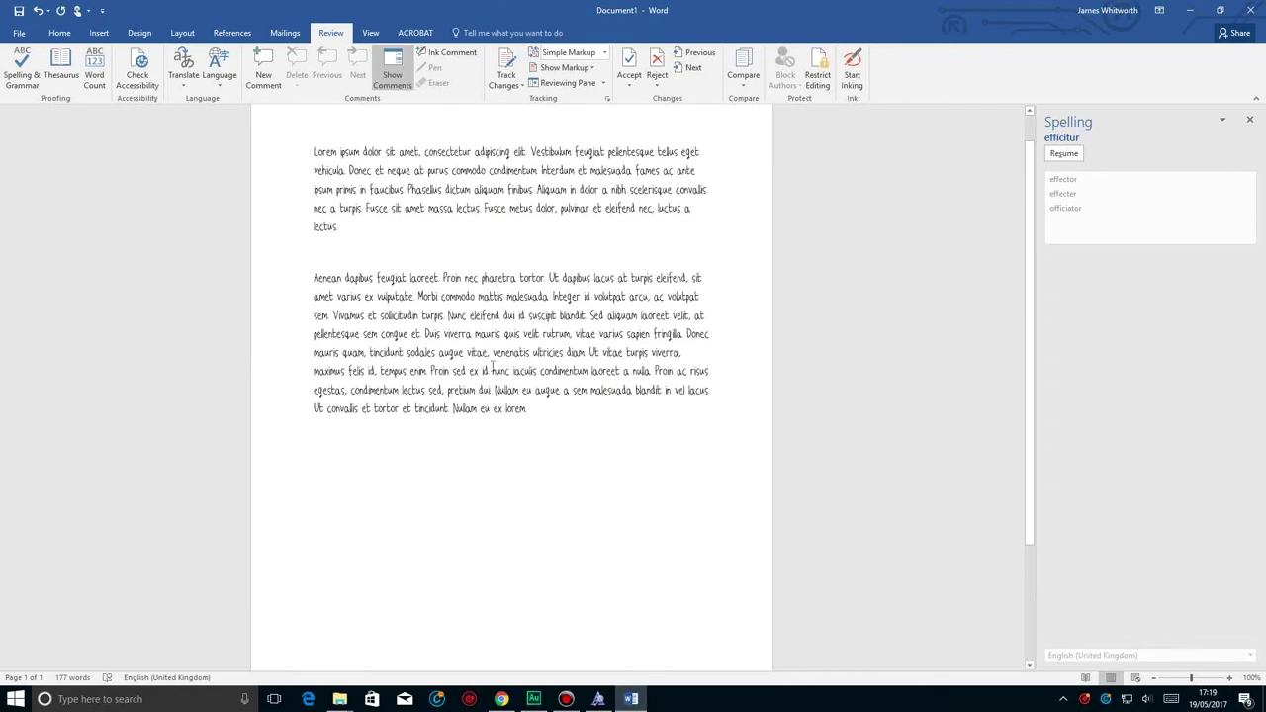
{"action": "left_click_drag", "start_coordinate": [527, 408], "coordinate": [438, 352]}
{"action": "scroll", "coordinate": [605, 495], "scroll_direction": "up", "scroll_amount": 1}
{"action": "left_click", "coordinate": [602, 492]}
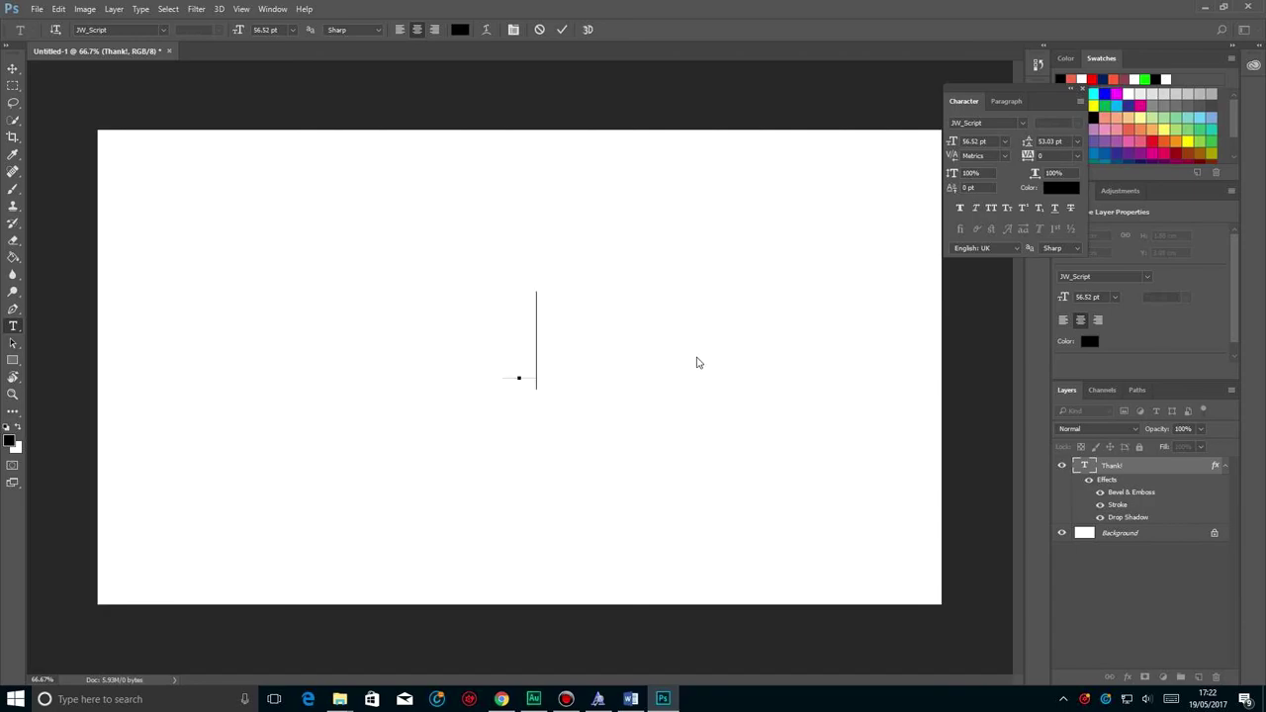
Step: Type 'Thanks for watching!' on the text layer, fixing the misspelled ending
{"action": "type", "text": "Thanks for wathi"}
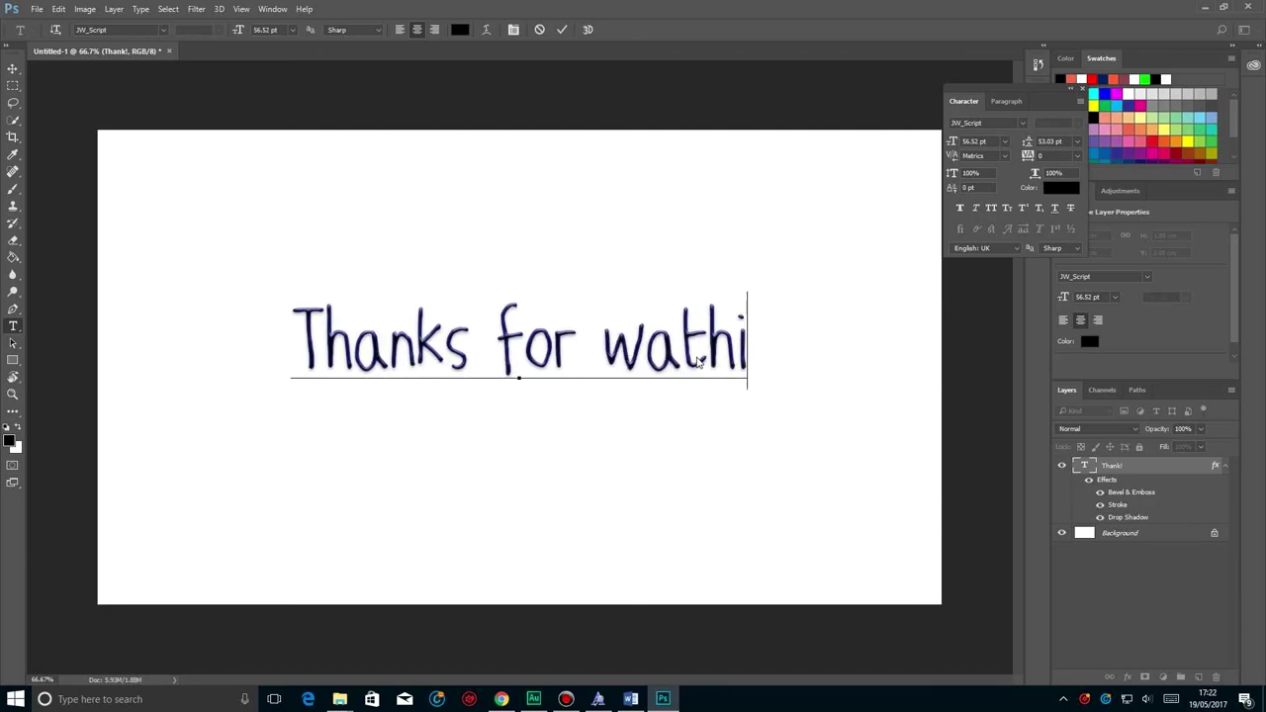
{"action": "key", "text": "BackSpace"}
{"action": "key", "text": "BackSpace"}
{"action": "type", "text": "ching!"}
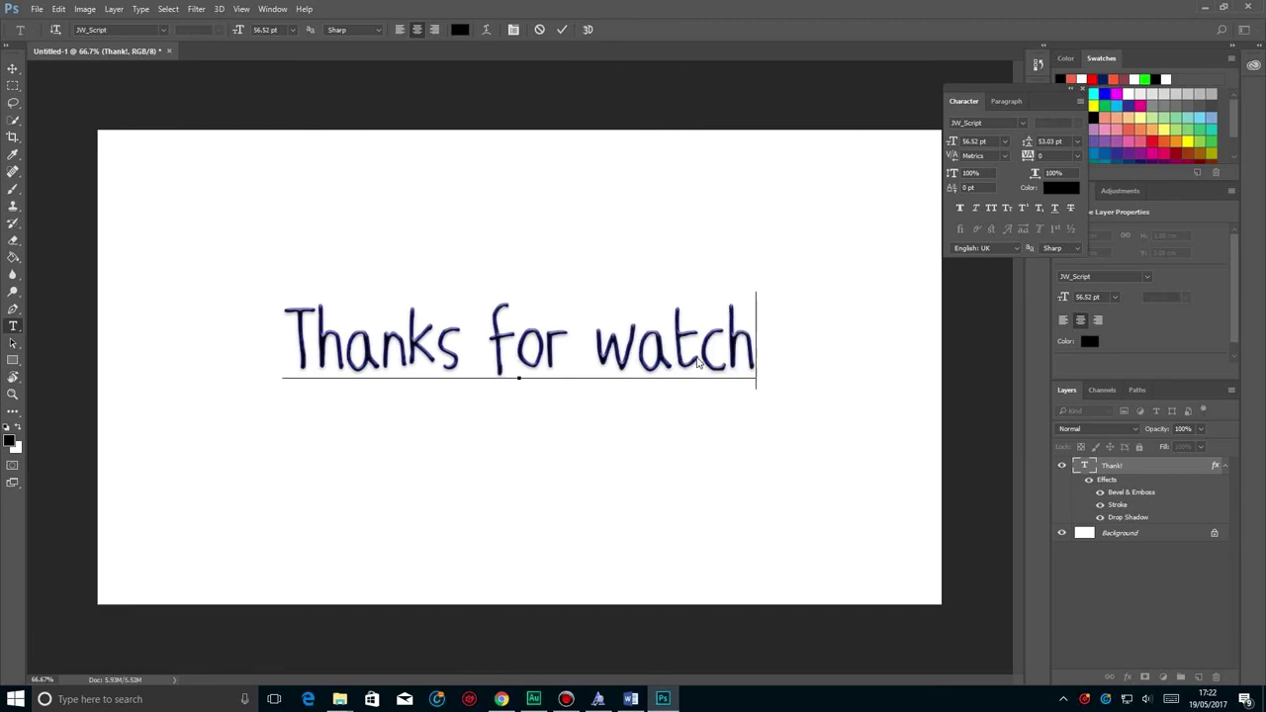